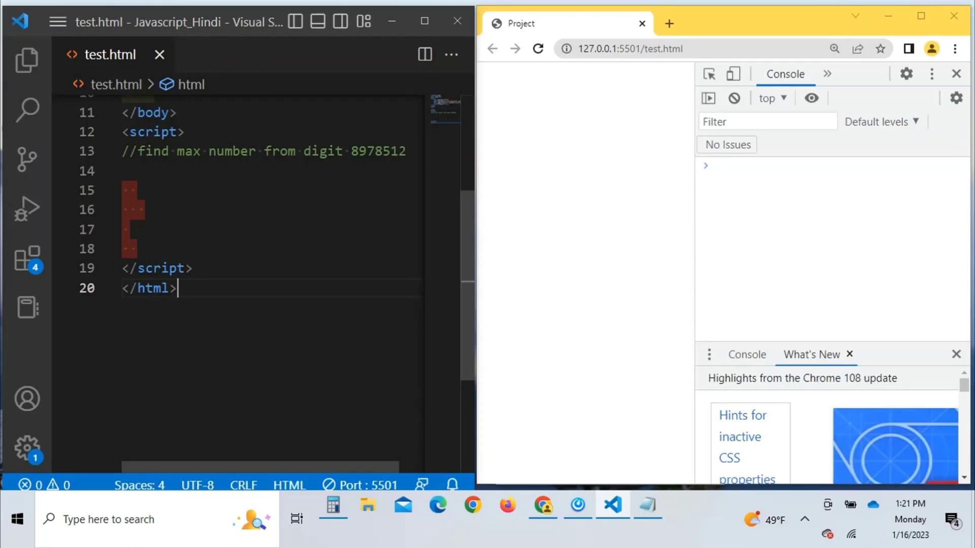
Step: Declare let number = 8978512 on line 15, pasting the digits from the comment
left_click_drag(410, 152, 351, 152)
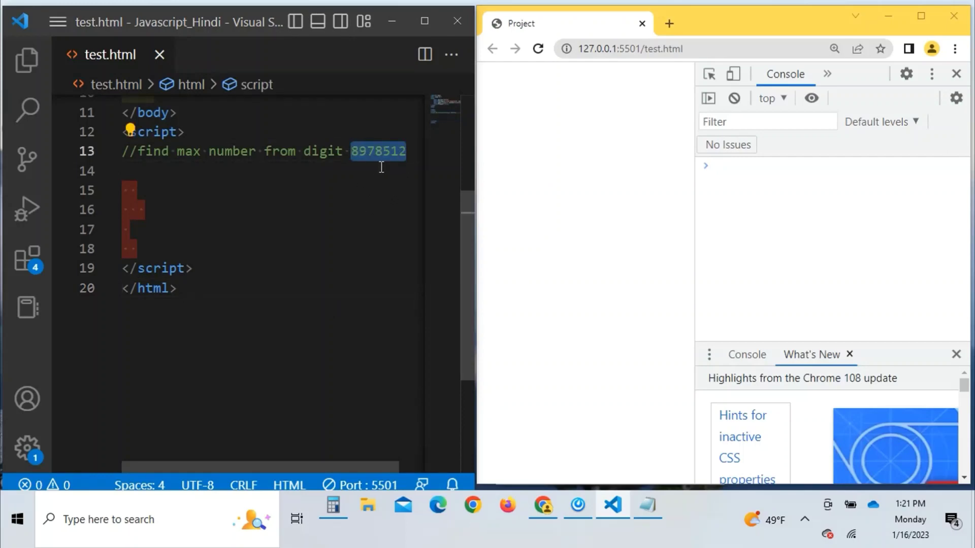
left_click(389, 188)
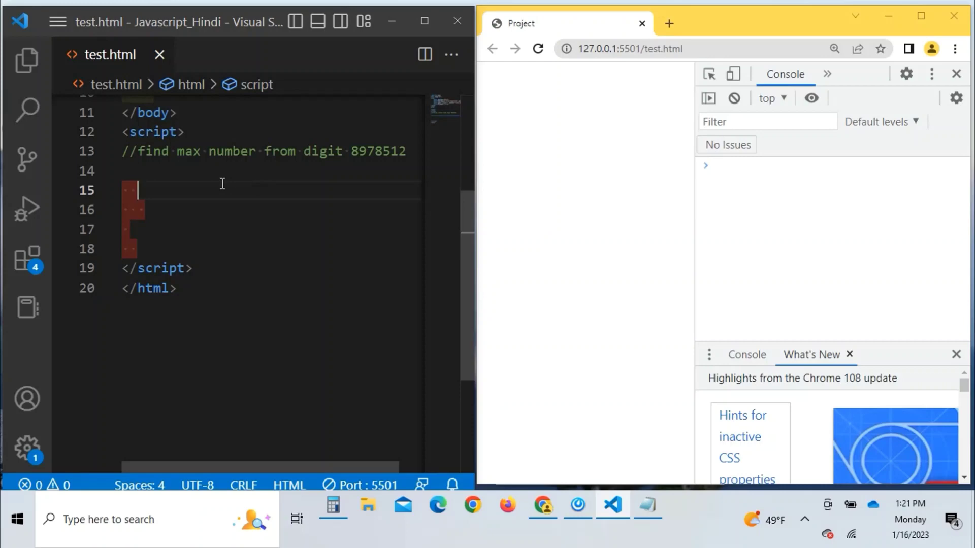
type("let ")
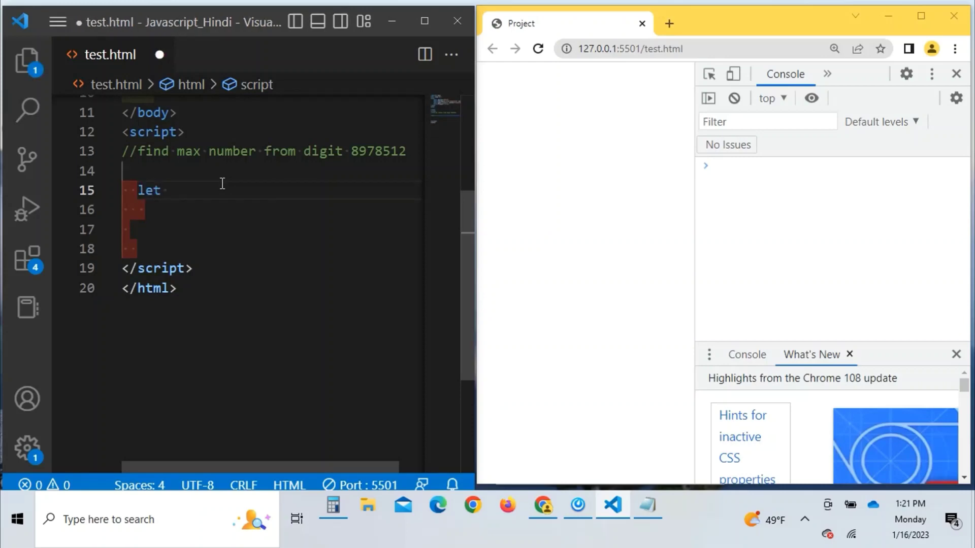
type("n")
type("umber=")
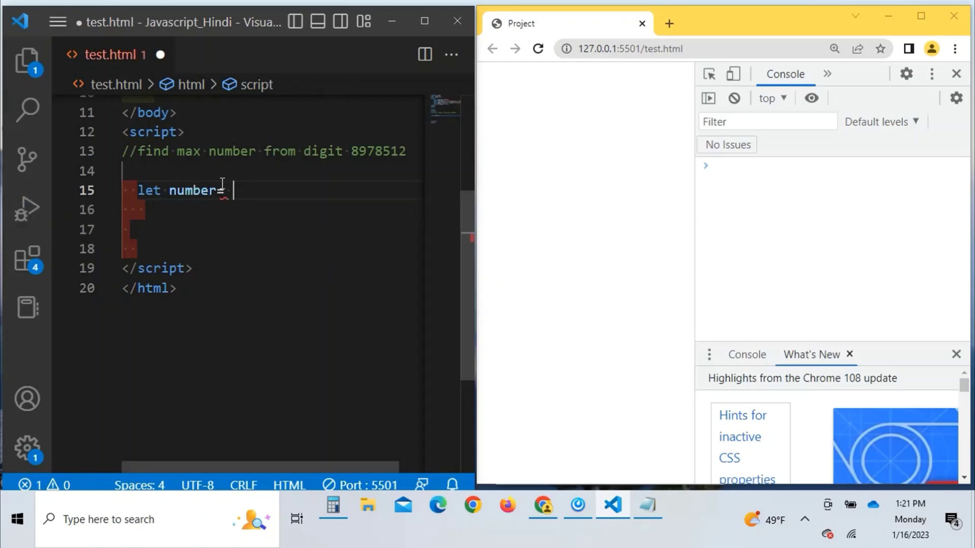
left_click_drag(407, 151, 351, 152)
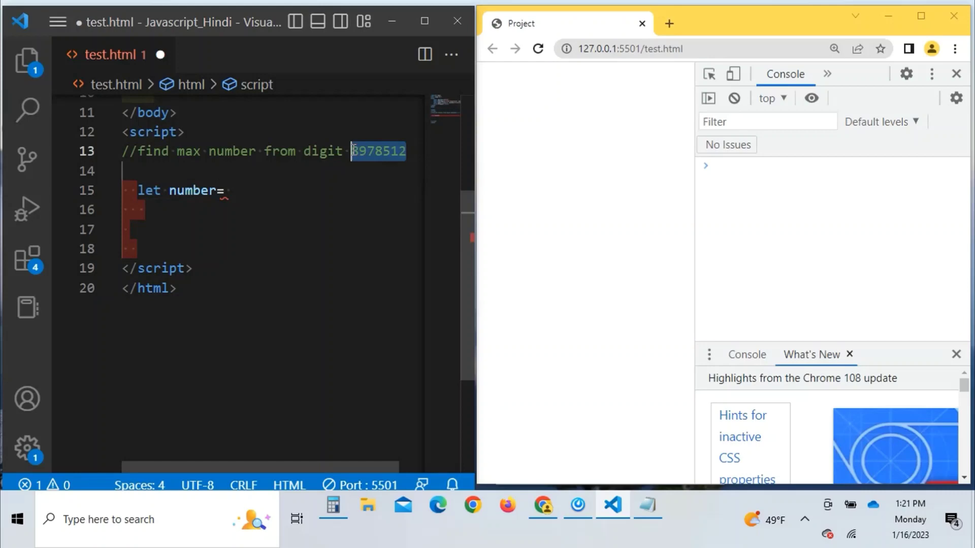
key("ctrl+c")
left_click(281, 190)
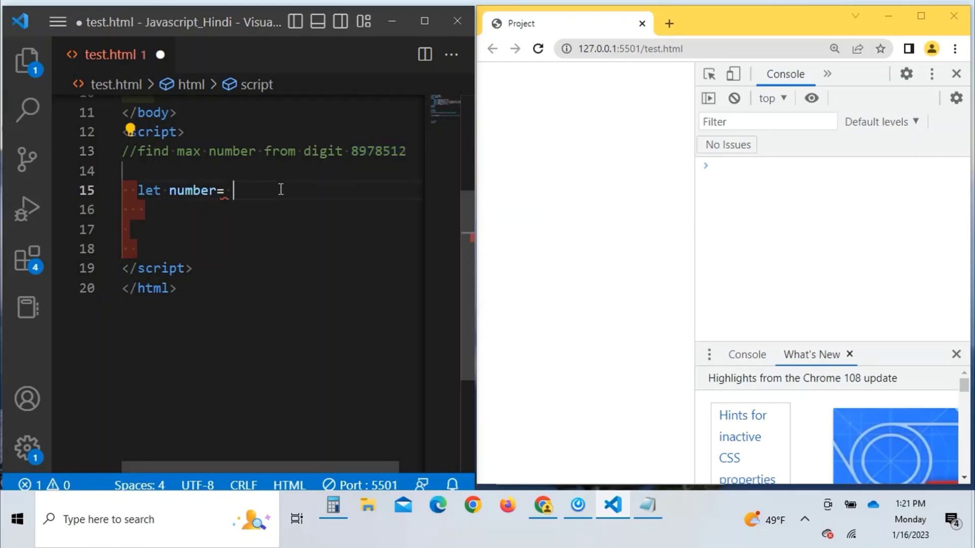
key("ctrl+v")
key("Return")
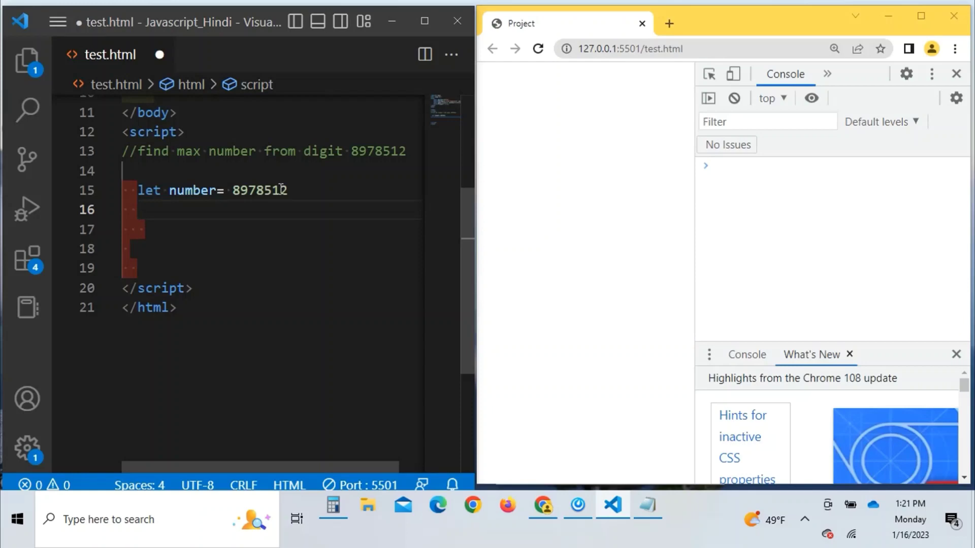
type("let ")
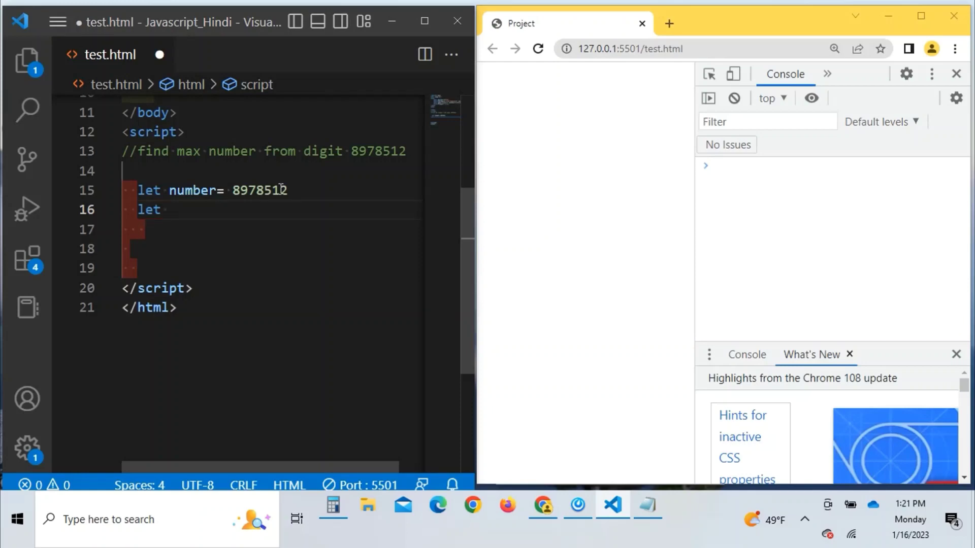
type("new")
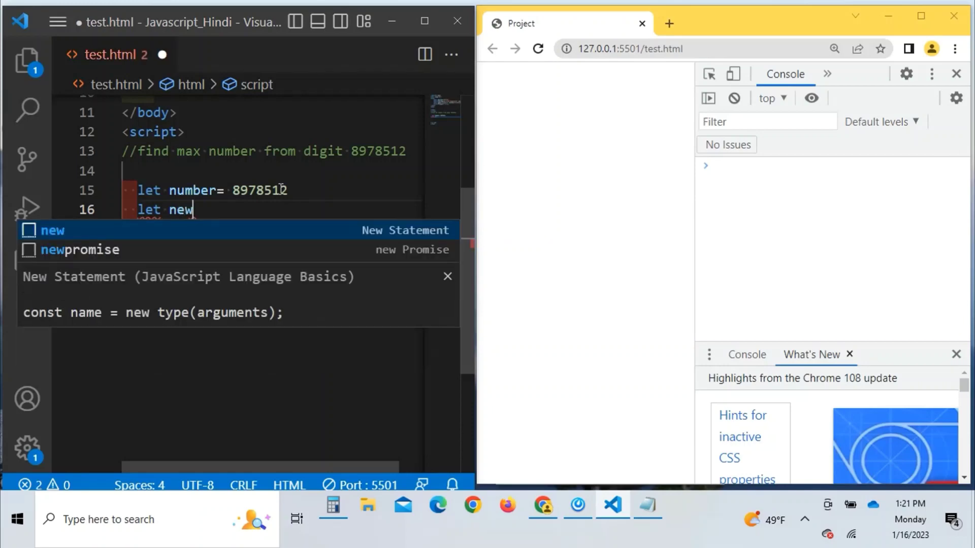
type("Numb")
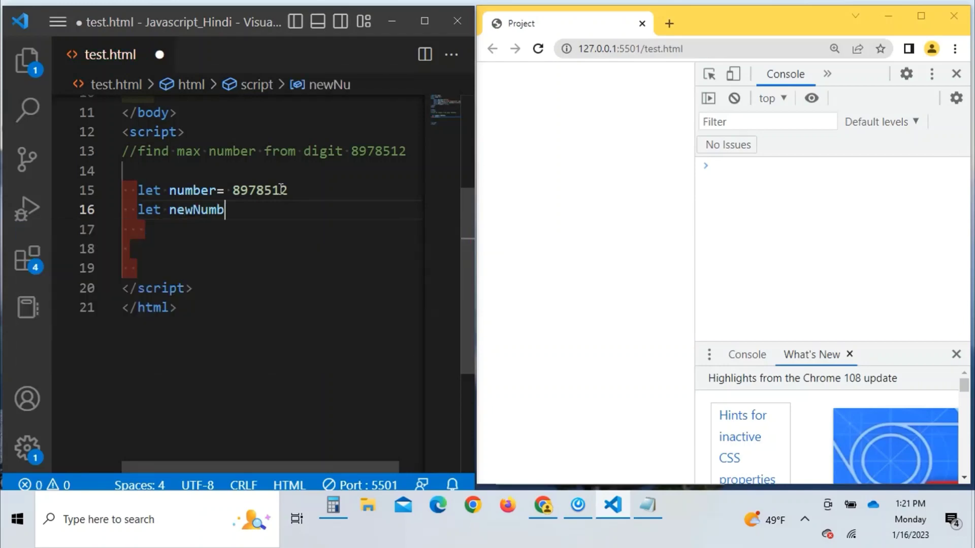
type("er= ")
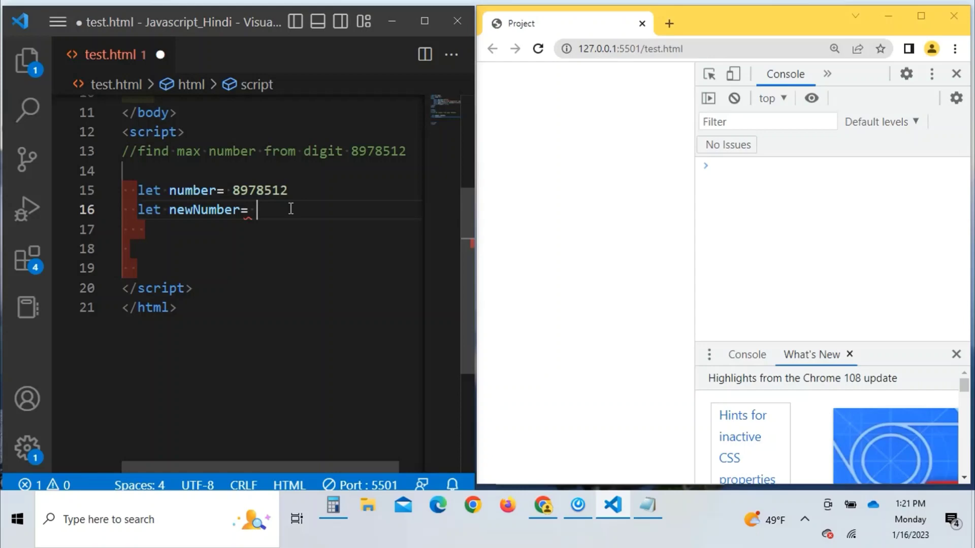
type("nu")
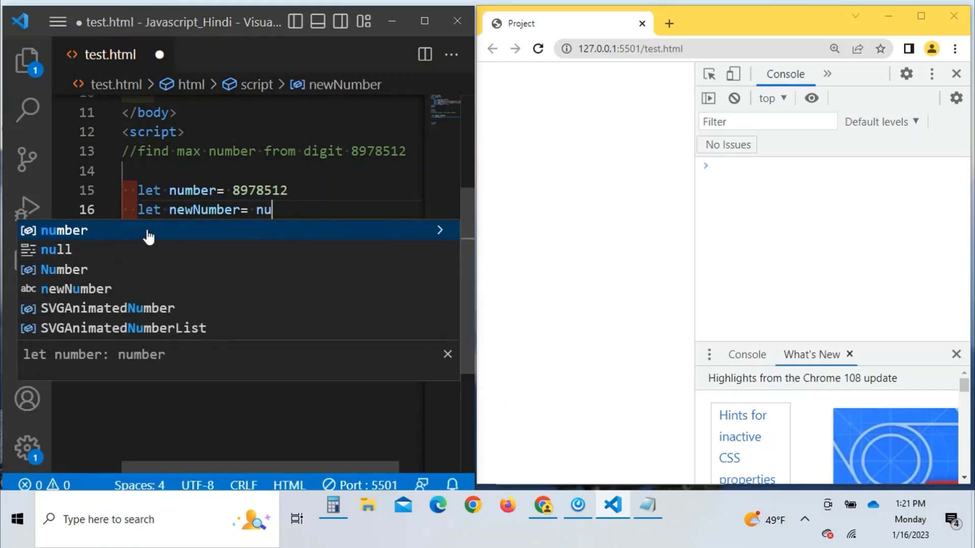
Step: Add let newNumber = number.toString() on line 16 using autocomplete
left_click(149, 235)
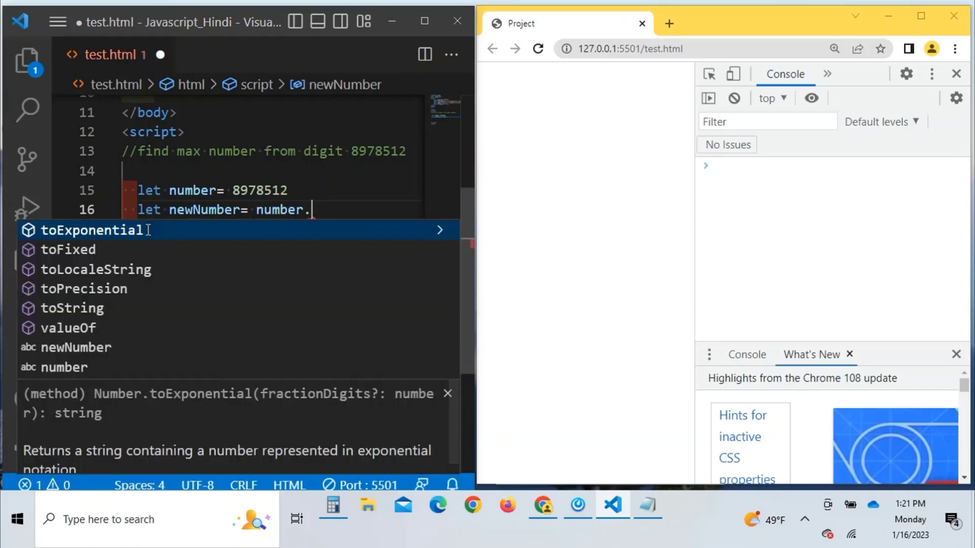
type("to")
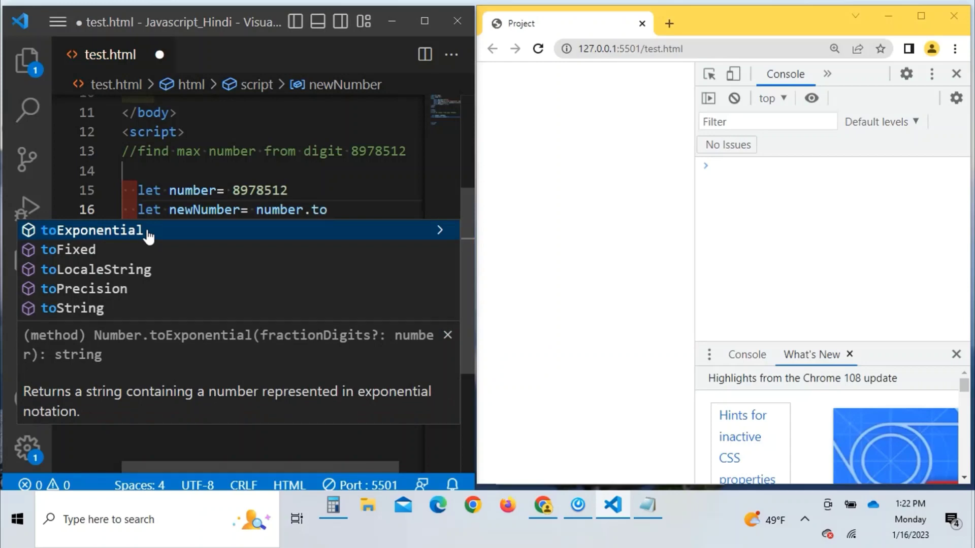
left_click(109, 304)
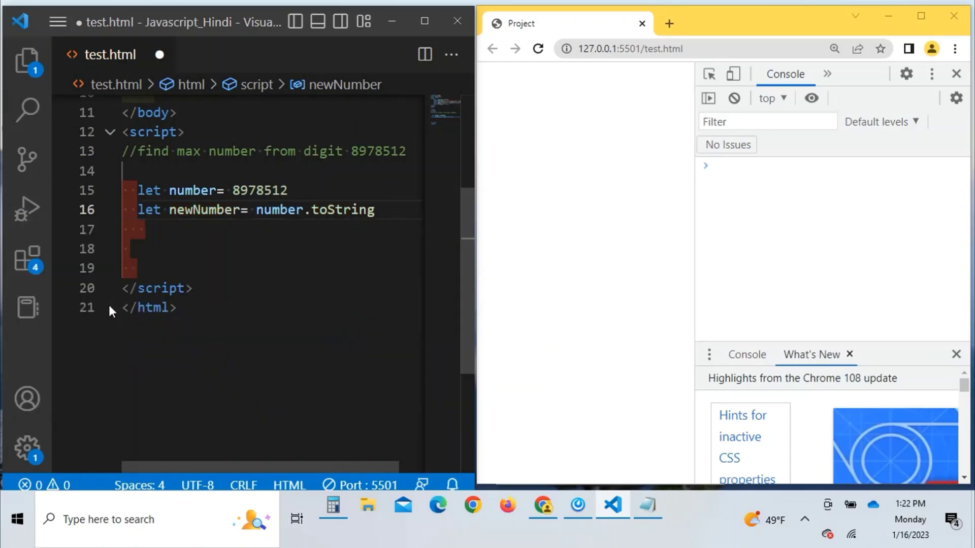
type("(")
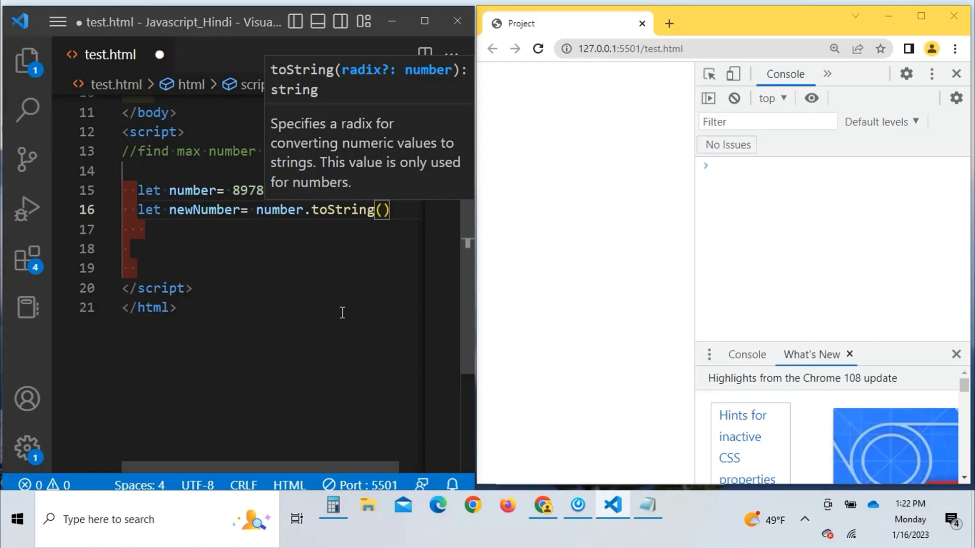
left_click(400, 213)
key("Return")
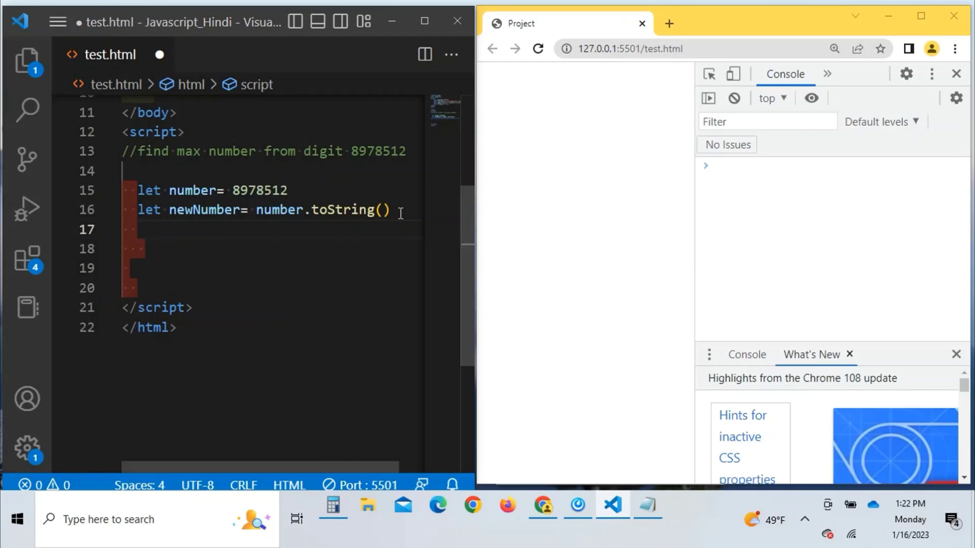
type("let ")
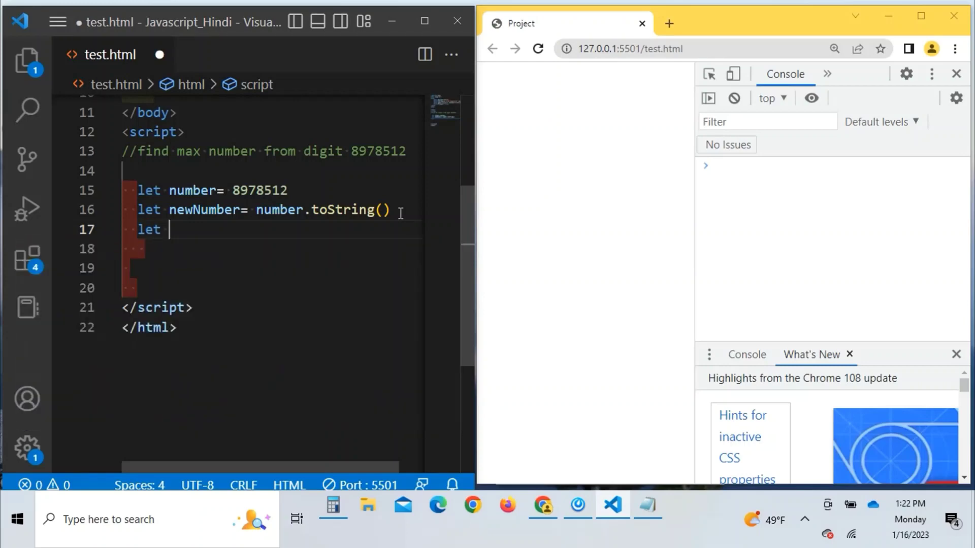
type("ma")
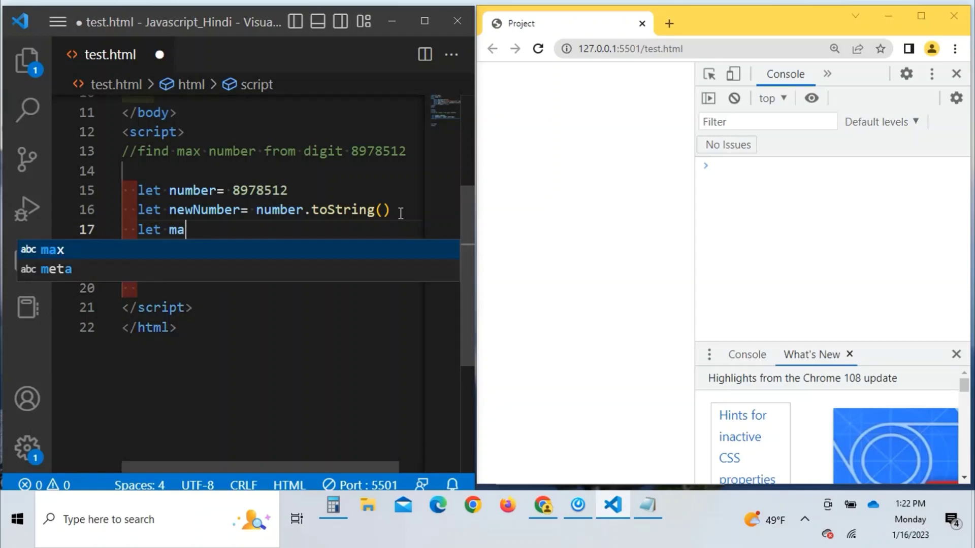
type("xNu")
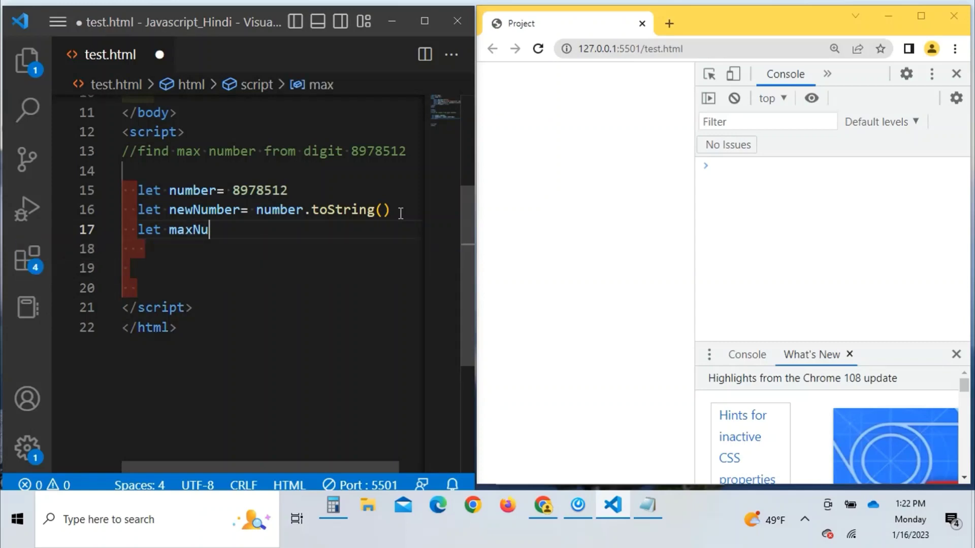
type("mber= ")
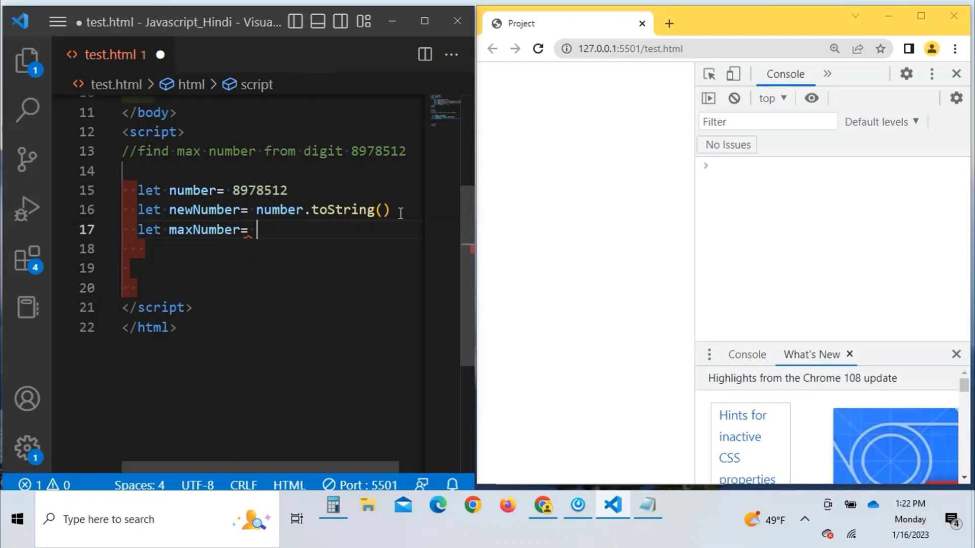
type("new")
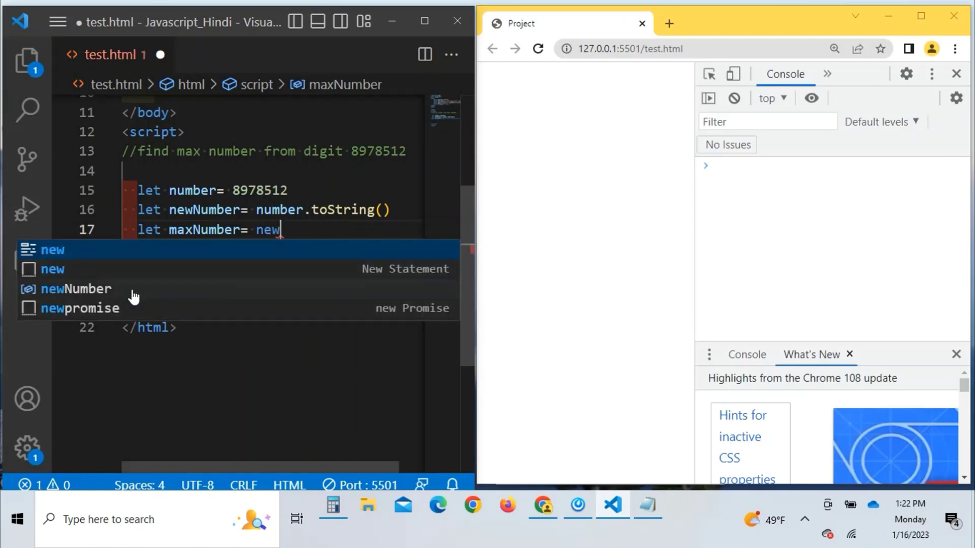
Step: Start line 17 as let maxNumber = newNumber.split() from IntelliSense suggestions
left_click(134, 295)
type(".")
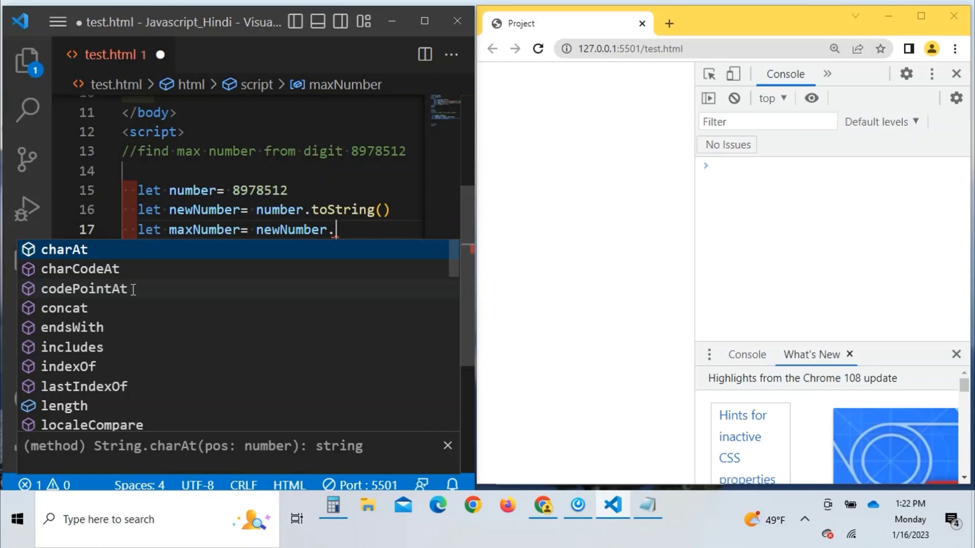
type("s")
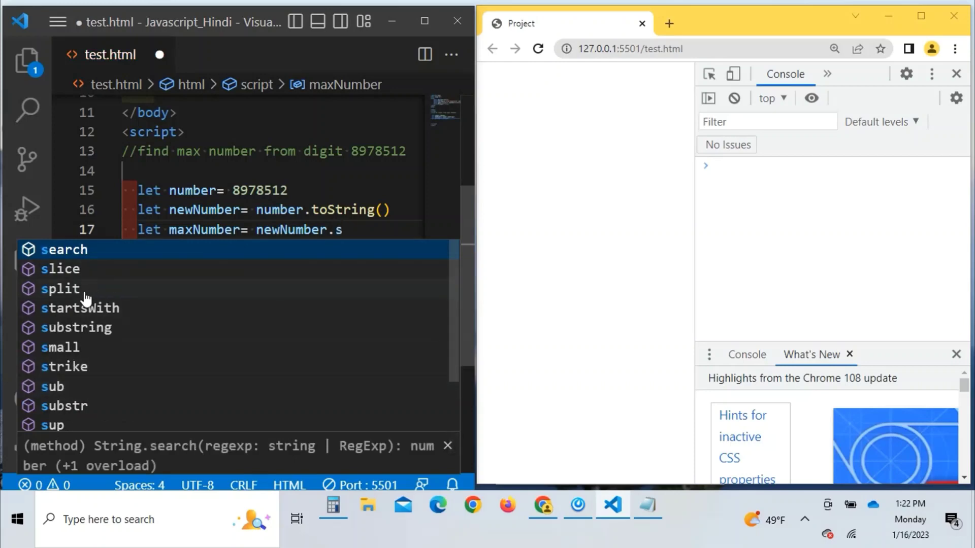
left_click(86, 297)
type("(")
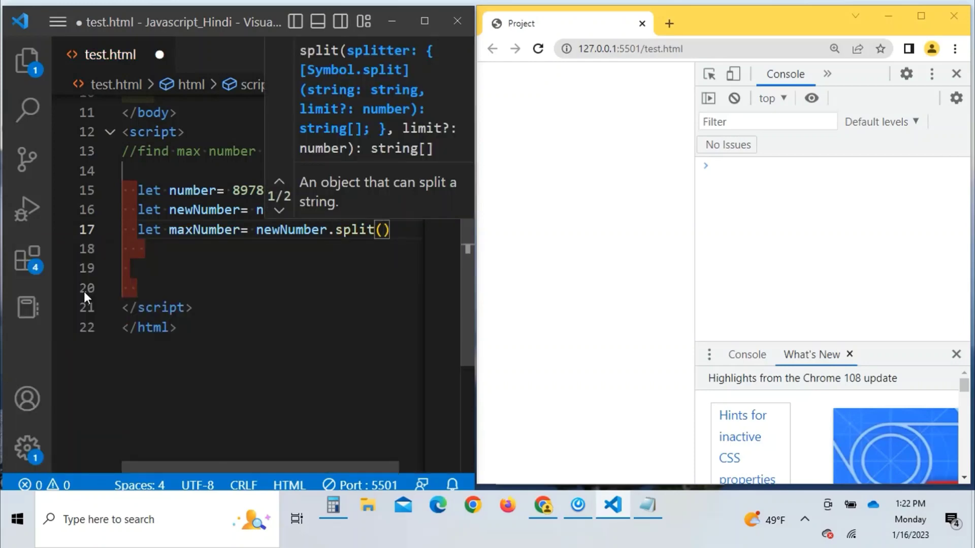
type(")")
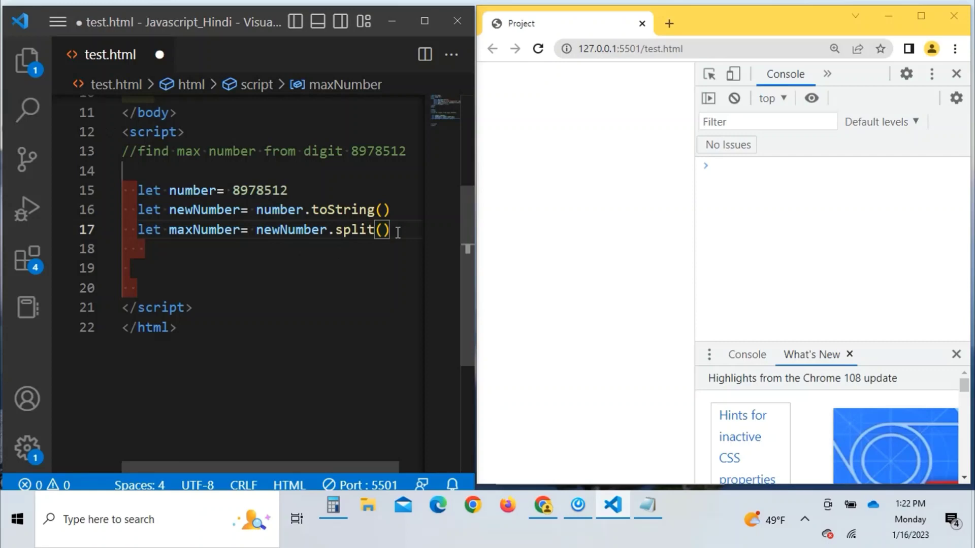
Step: Add an empty document.write() call on line 18
key("Return")
type("doc")
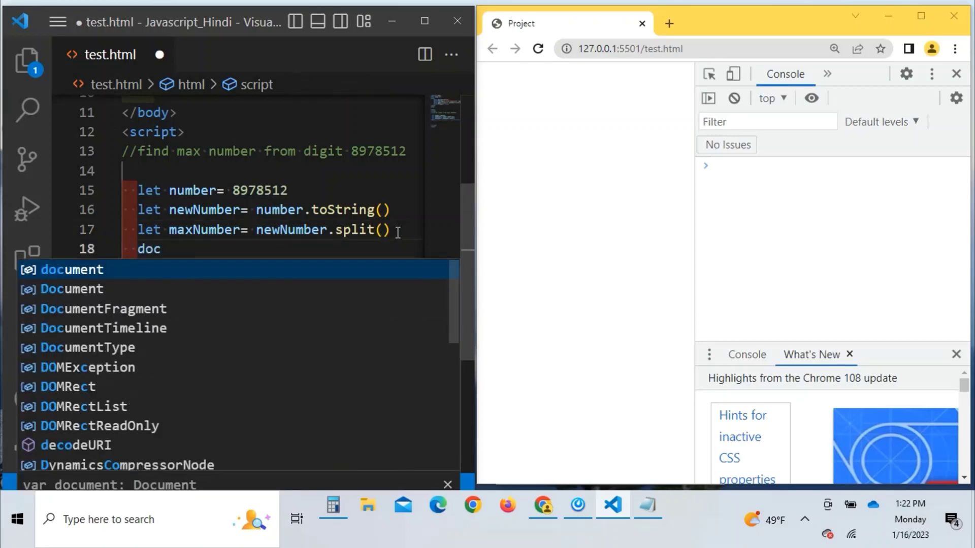
left_click(385, 230)
type("'")
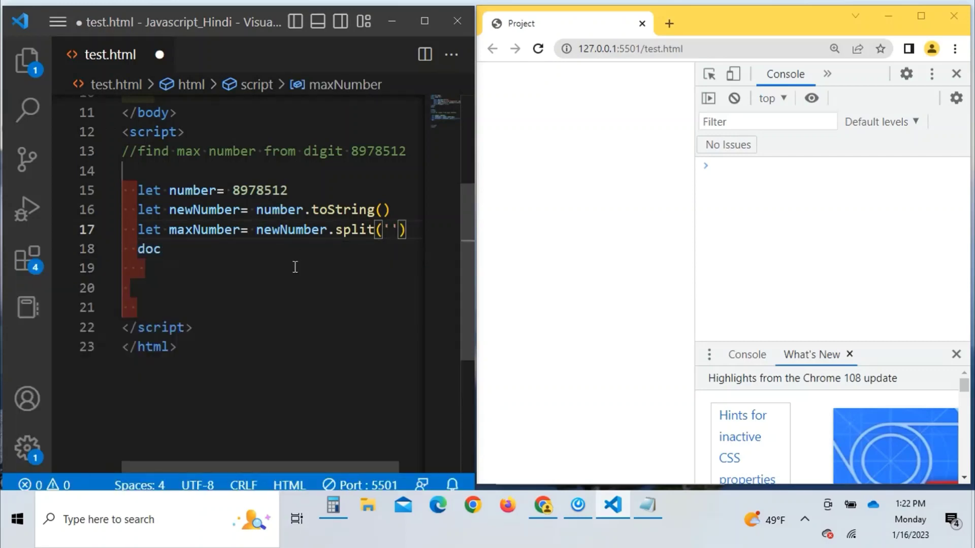
left_click(167, 247)
type("u")
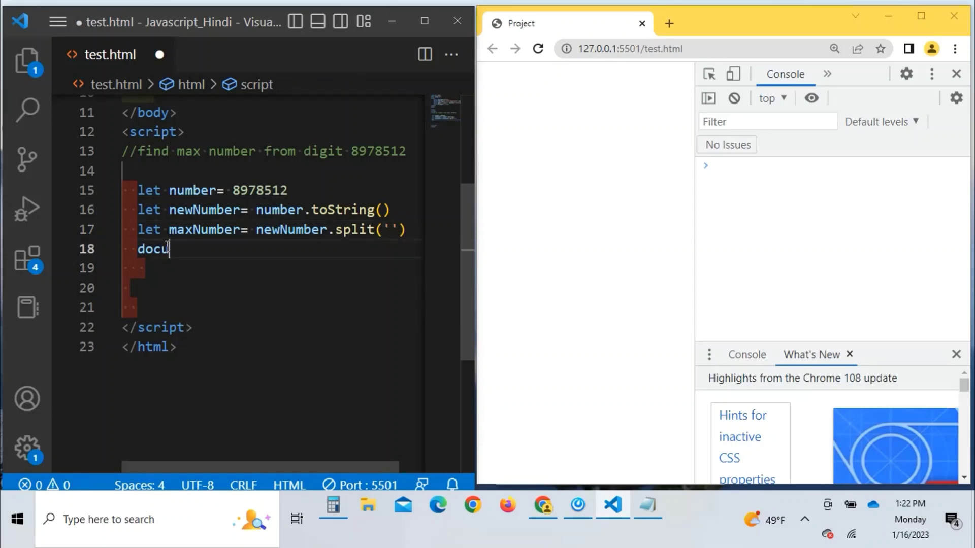
type("m")
left_click(98, 271)
type(",w")
key("BackSpace")
key("BackSpace")
type(".w")
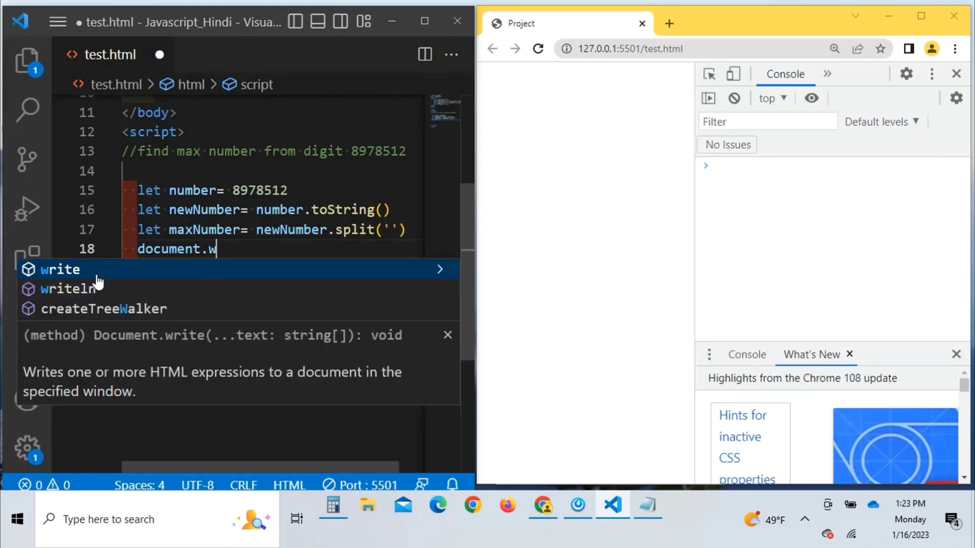
key("Return")
type("(")
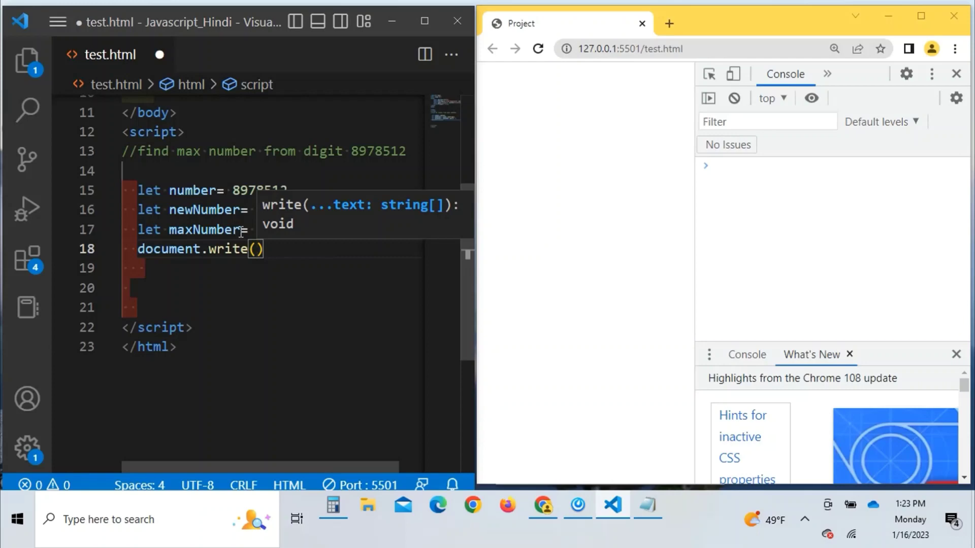
Step: Pass maxNumber to document.write and save, so the page shows 8,9,7,8,5,1,2
left_click_drag(241, 230, 170, 229)
key("ctrl+c")
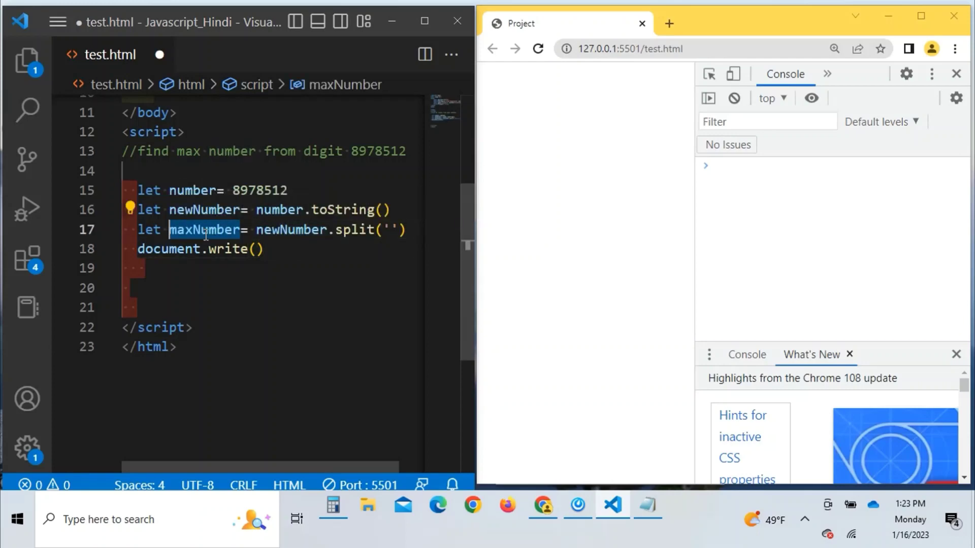
left_click(253, 250)
key("ctrl+v")
key("ctrl+s")
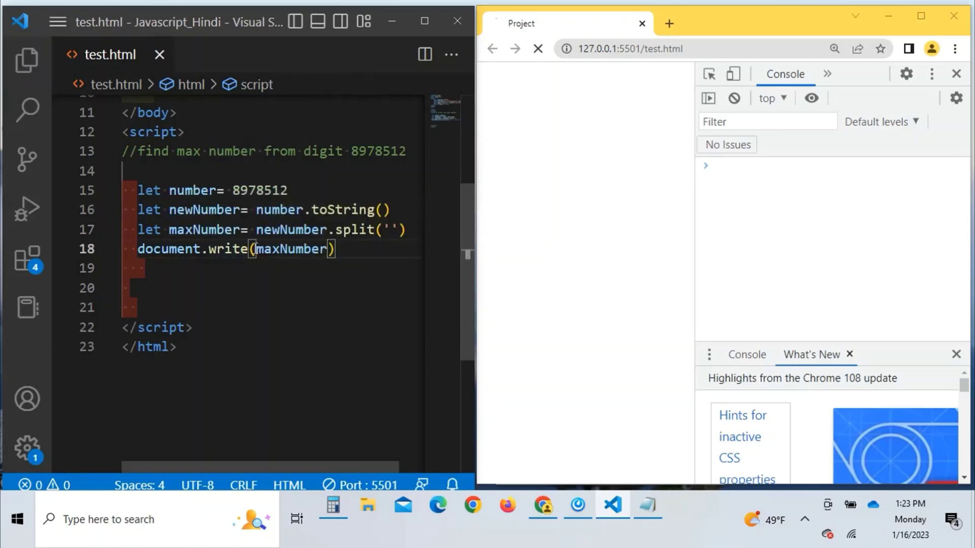
left_click_drag(588, 82, 483, 93)
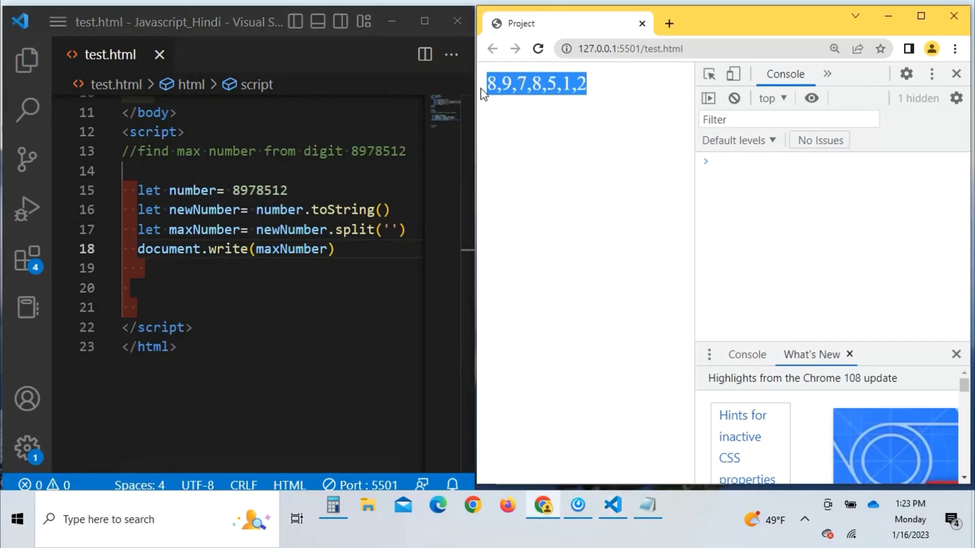
left_click(344, 258)
Step: Add console.log(maxNumber) on line 19, save, and check the digit array in Chrome's console
key("Return")
type("cons")
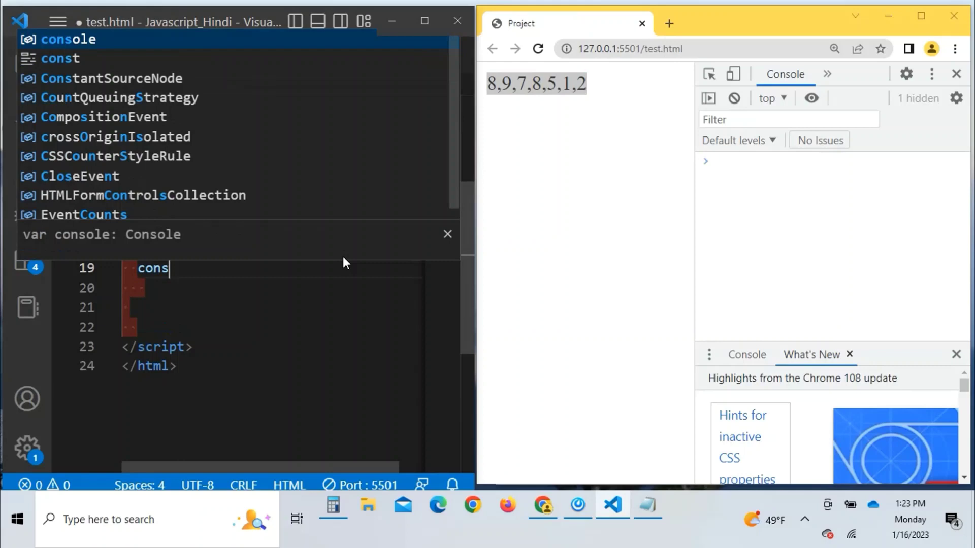
key("Return")
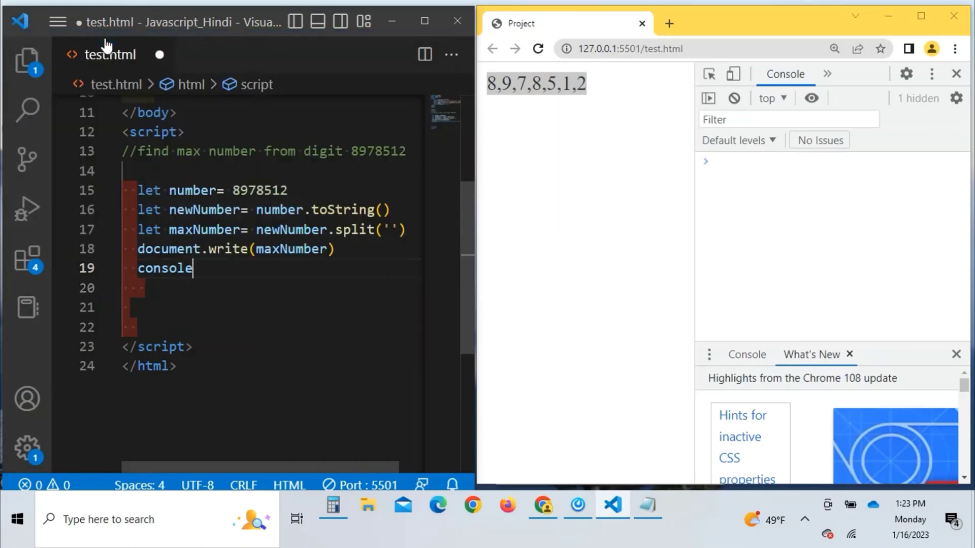
type(".log")
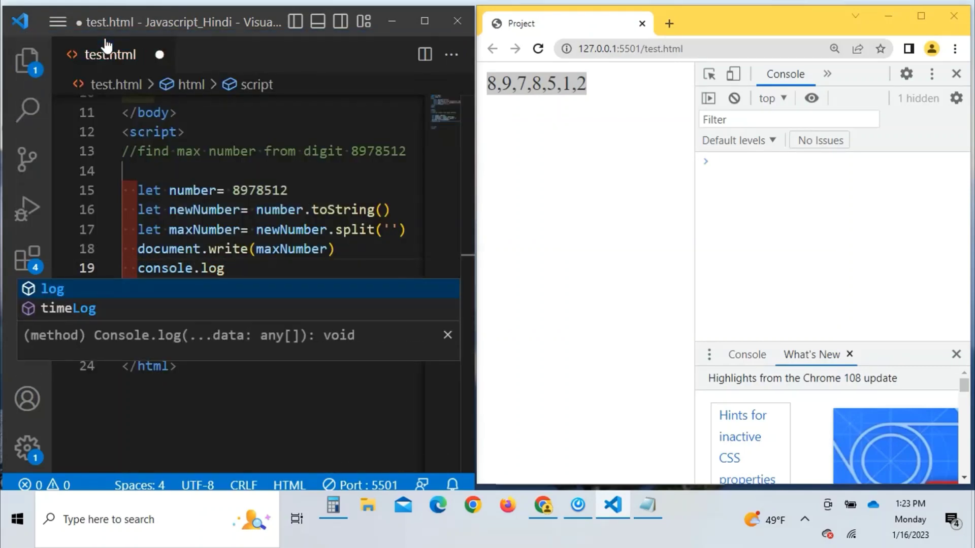
type("(")
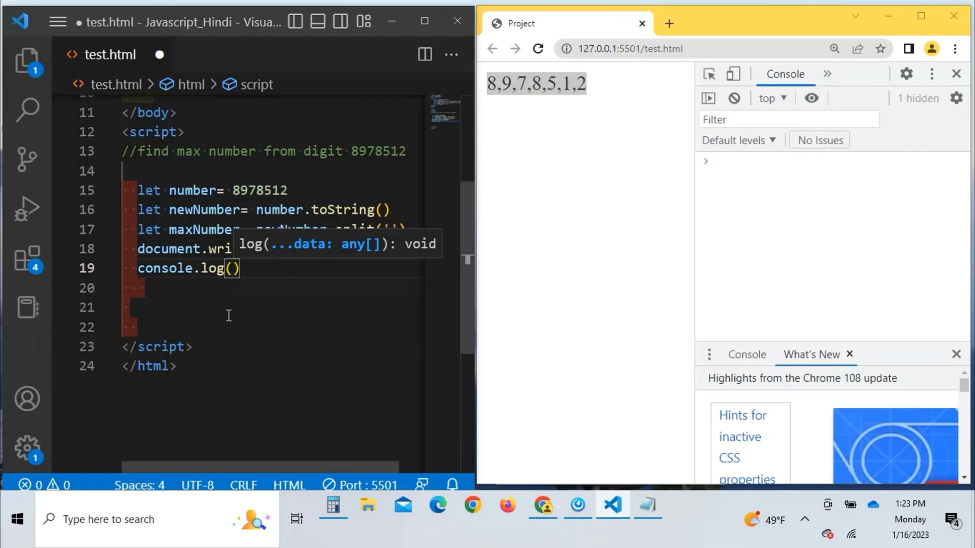
left_click(231, 313)
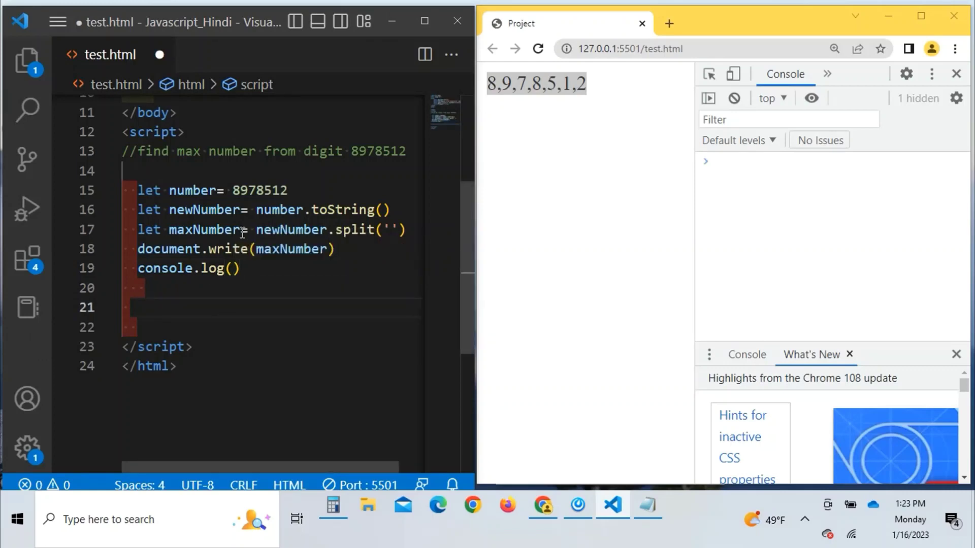
left_click(233, 269)
type("maxNumber")
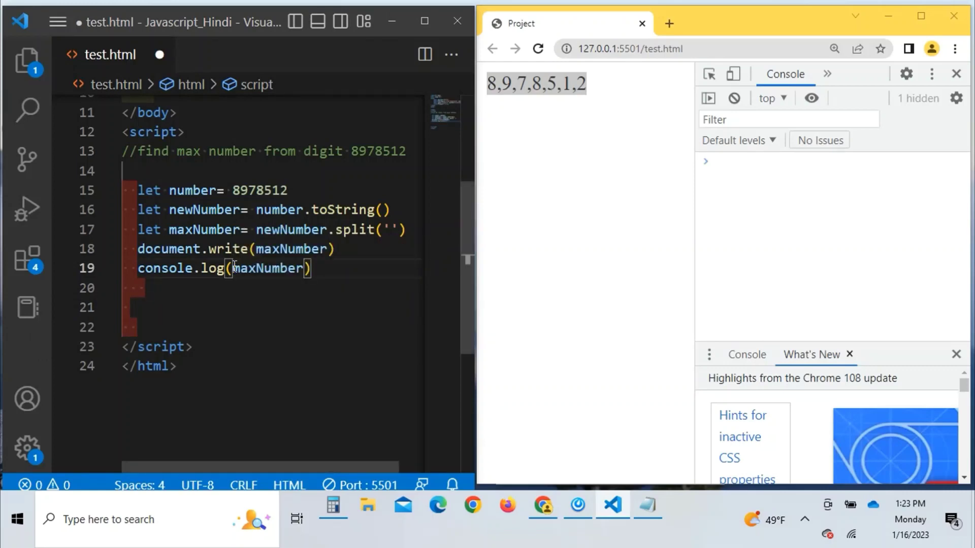
key("ctrl+s")
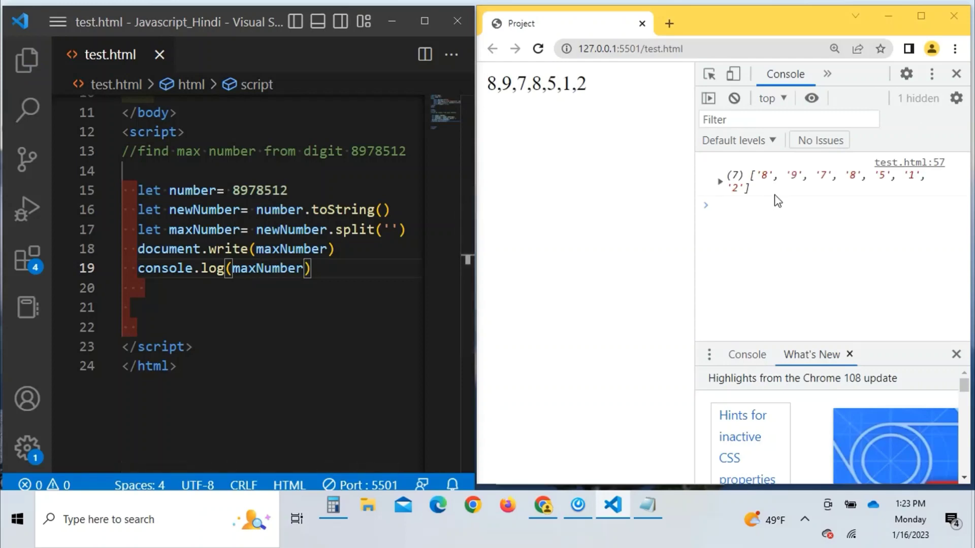
left_click_drag(754, 189, 745, 178)
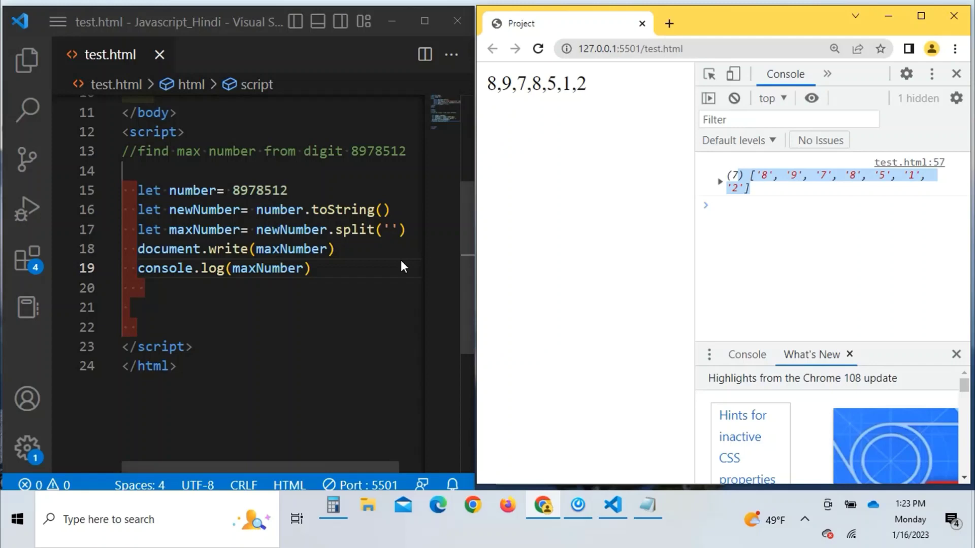
left_click(345, 278)
key("Return")
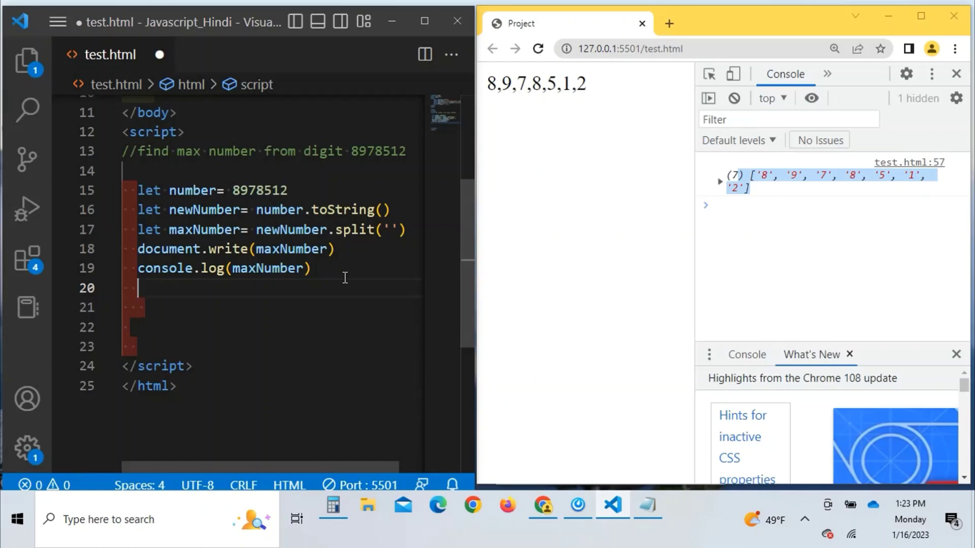
type("Mat")
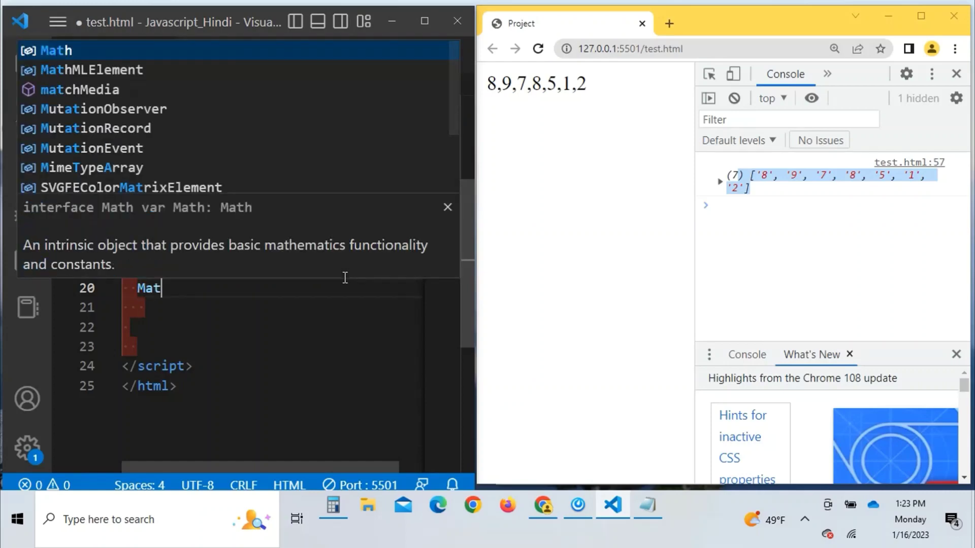
Step: Write Math.max.apply(null,maxNumber) on line 20 from IntelliSense suggestions
left_click(107, 58)
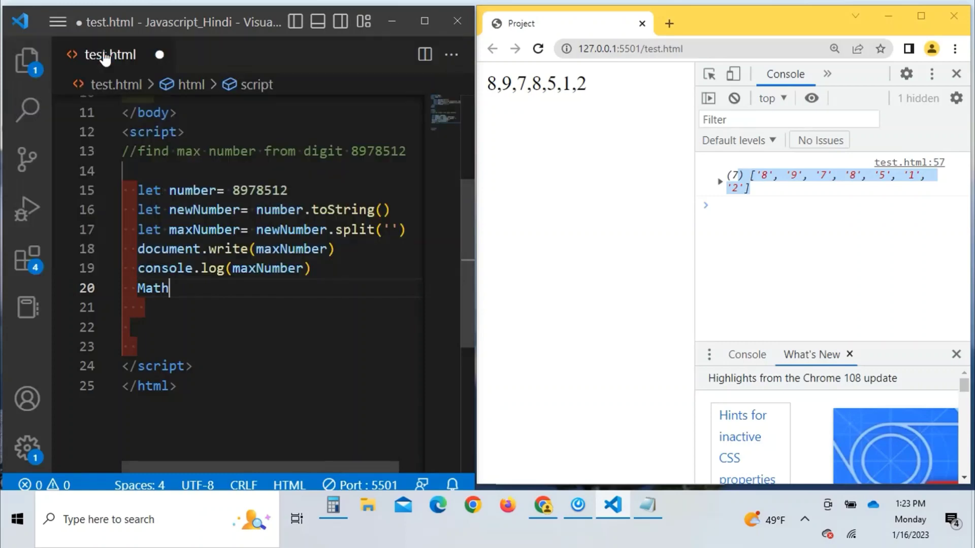
type(".")
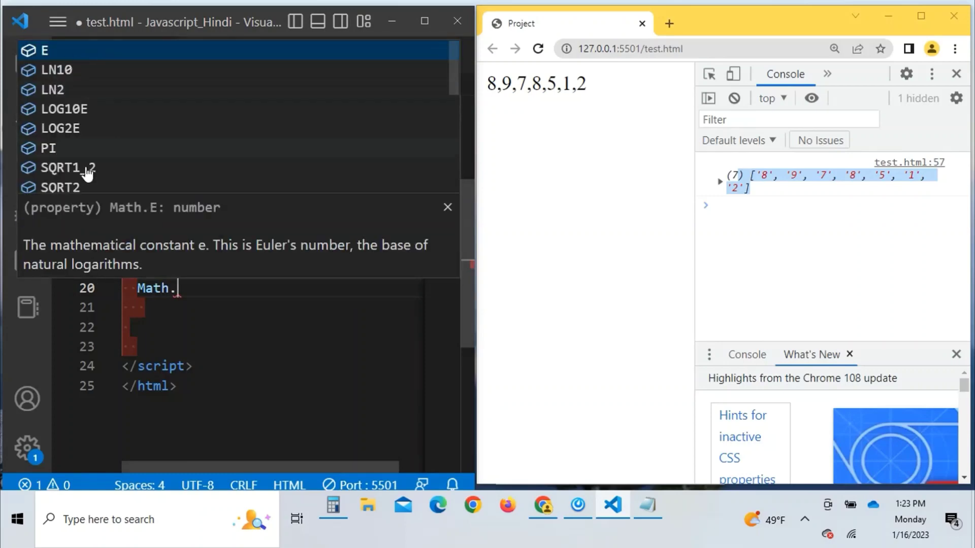
type("m")
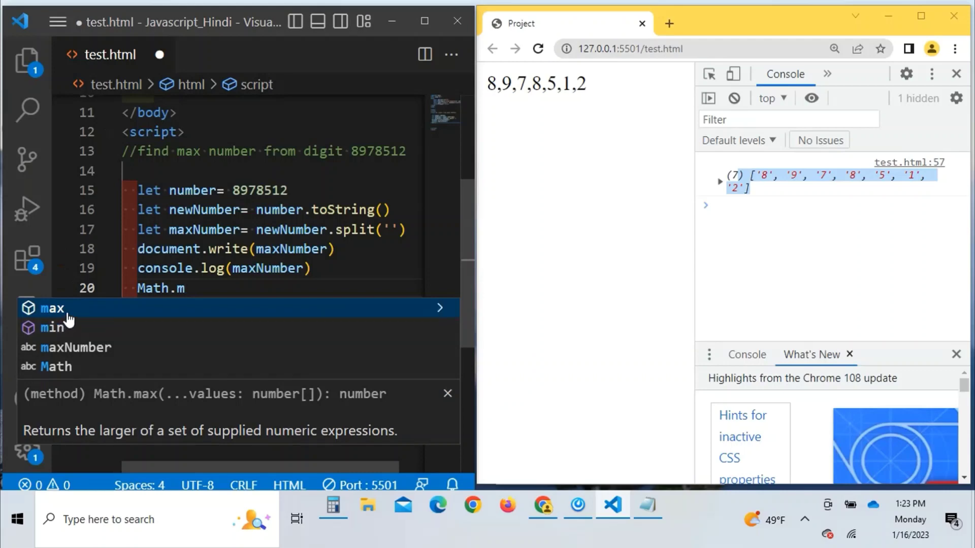
left_click(67, 314)
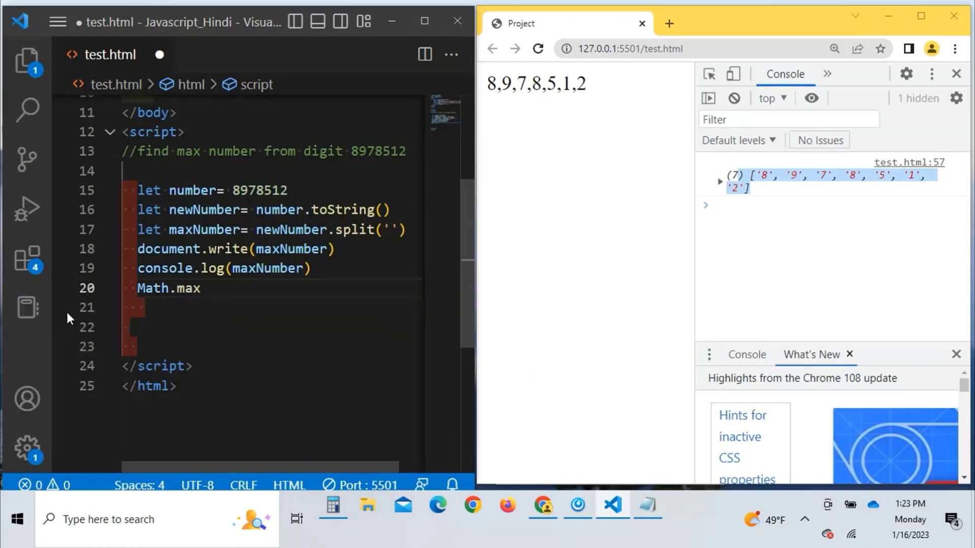
type(".a")
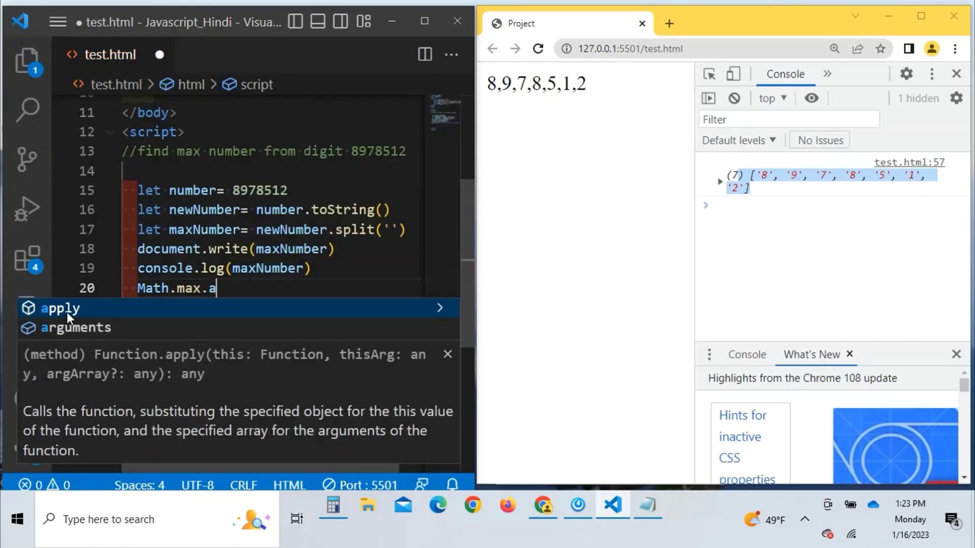
left_click(67, 313)
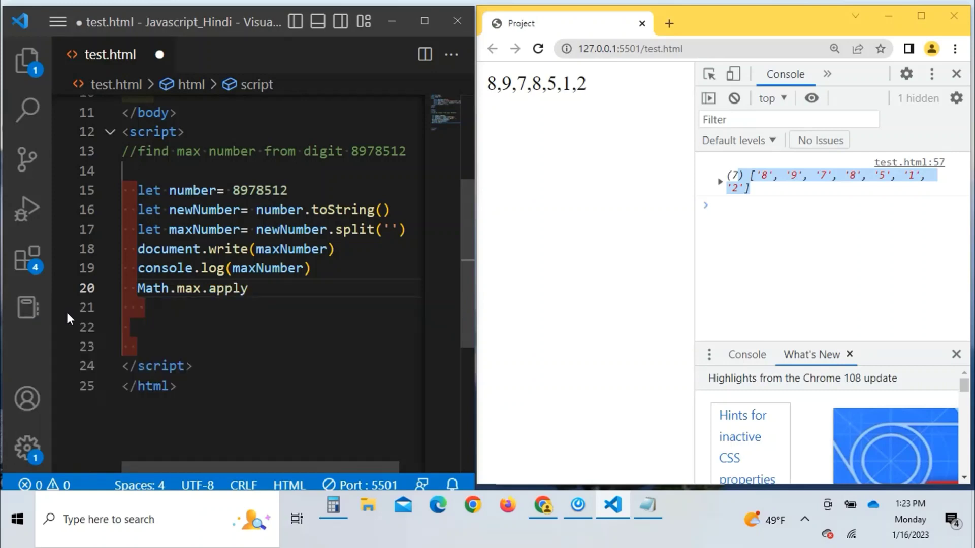
type("(nu")
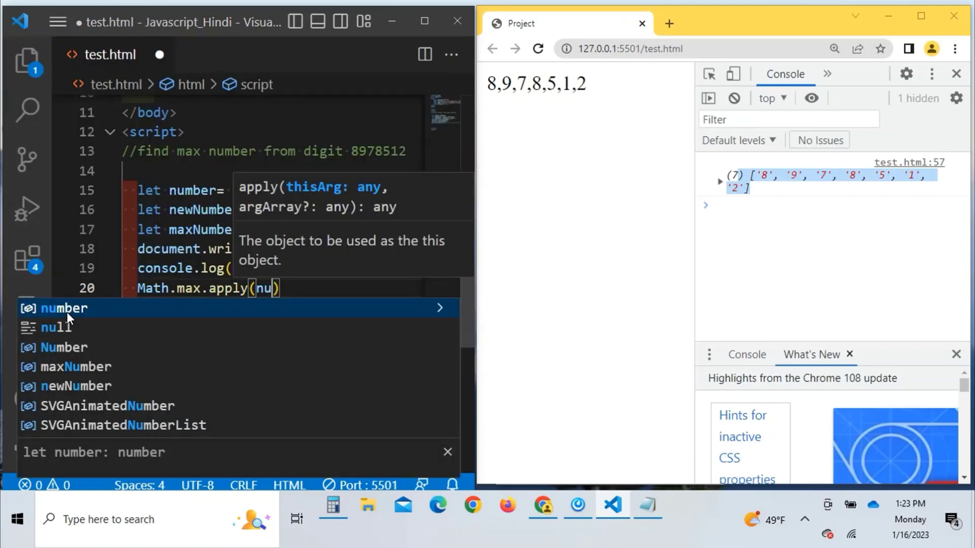
left_click(67, 328)
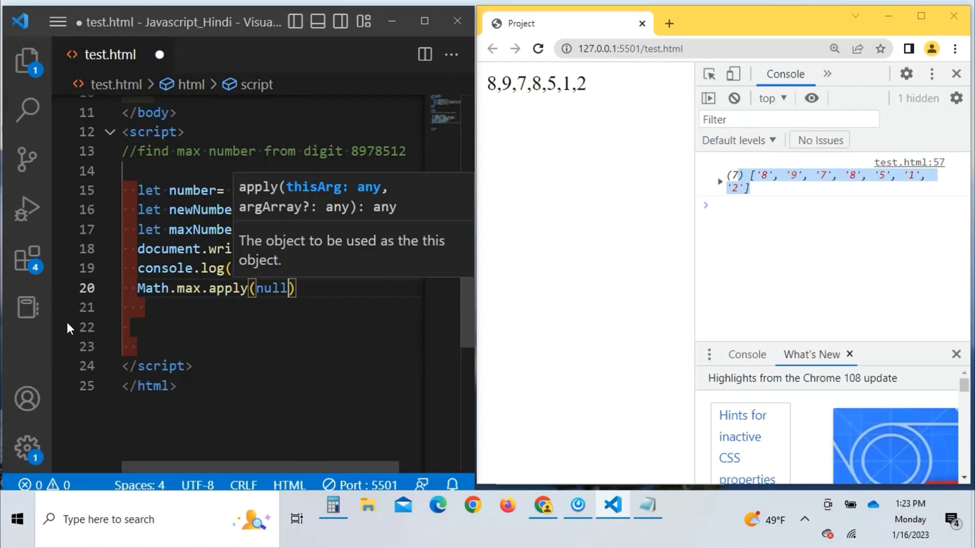
type(",")
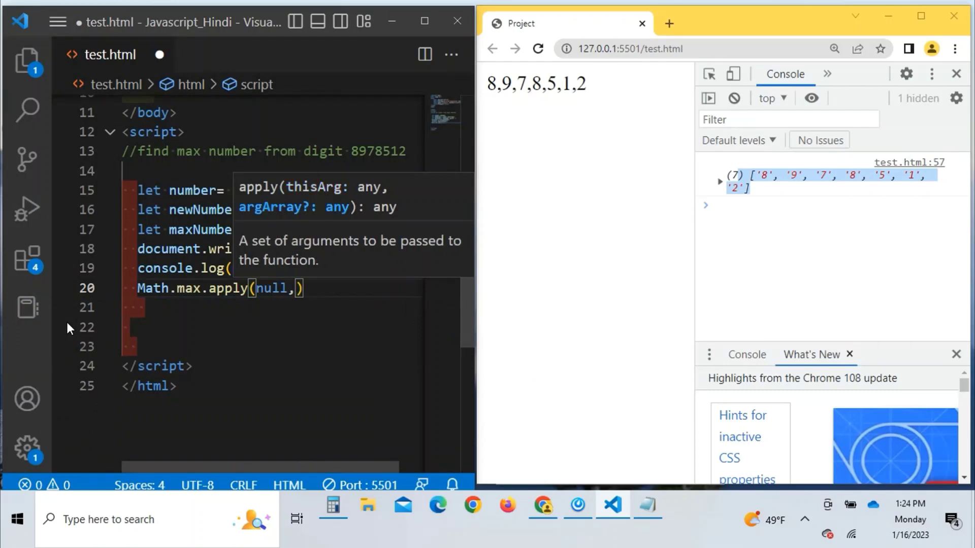
type("ma")
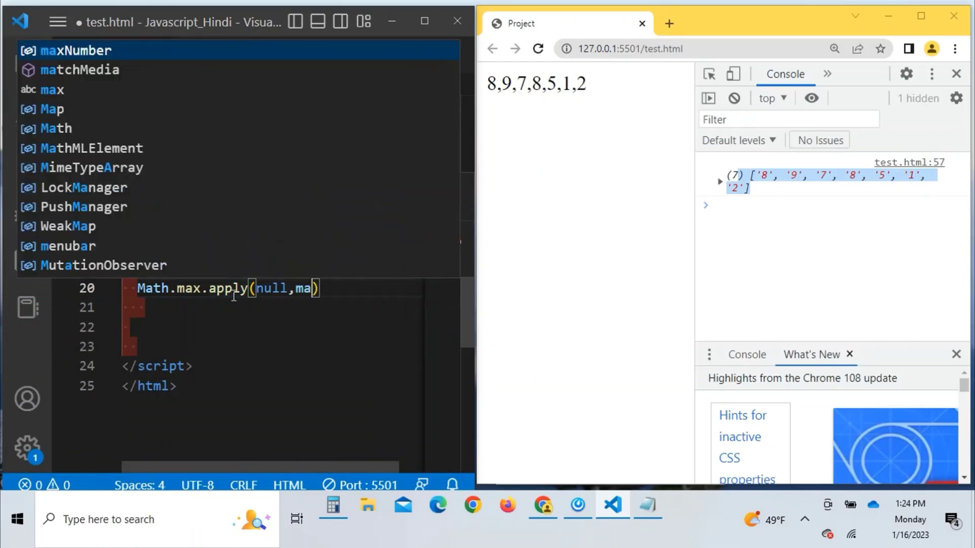
left_click(105, 54)
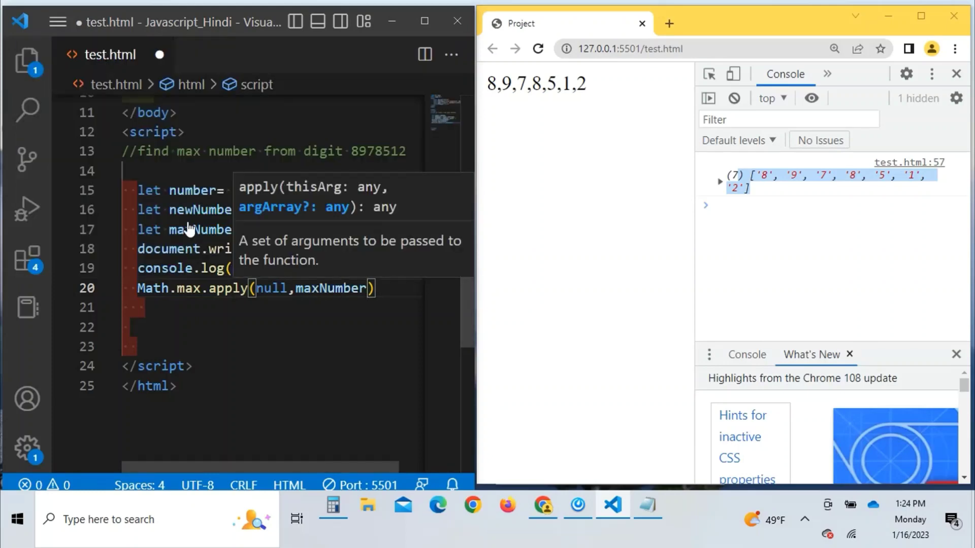
left_click(250, 335)
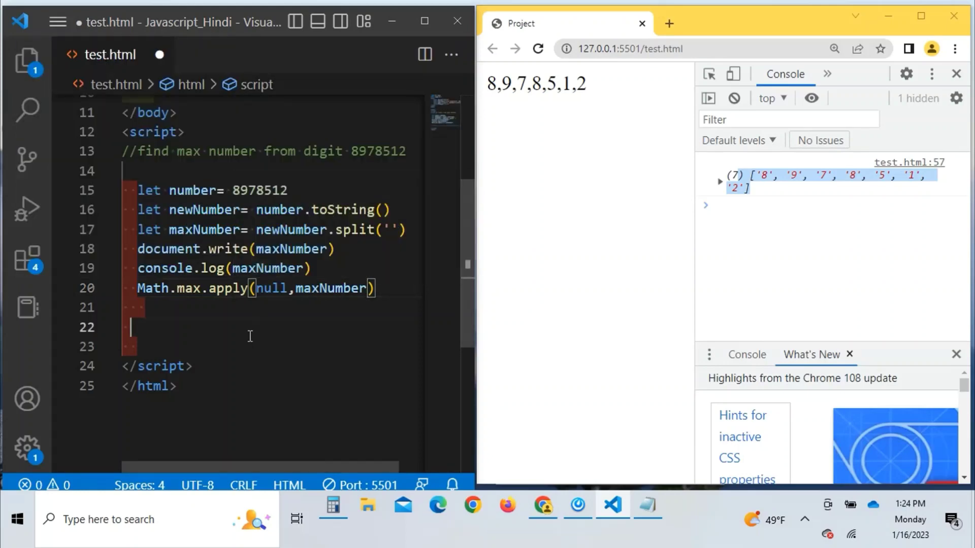
Step: Wrap line 20 in document.write(...) and save, so 9 appears after the digits
left_click(139, 288)
type("do")
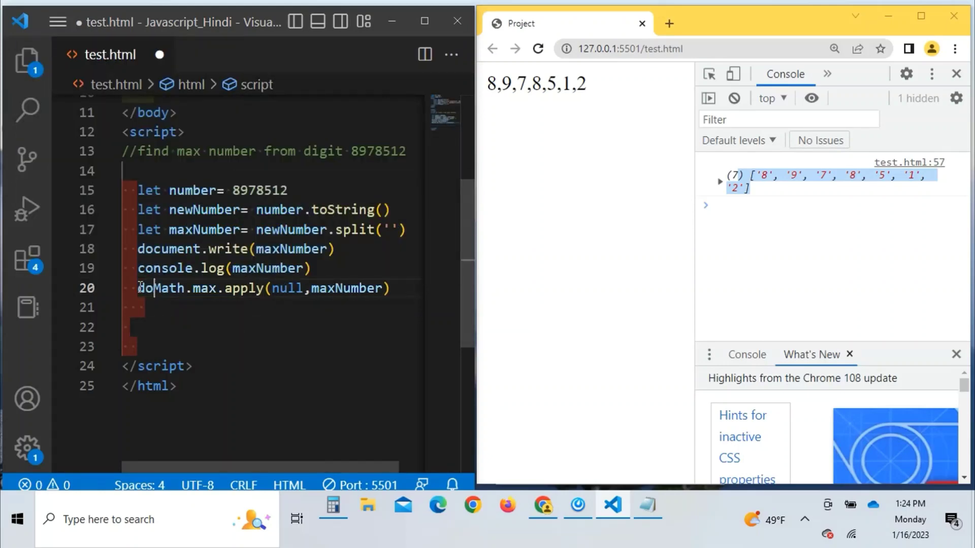
type("cument.")
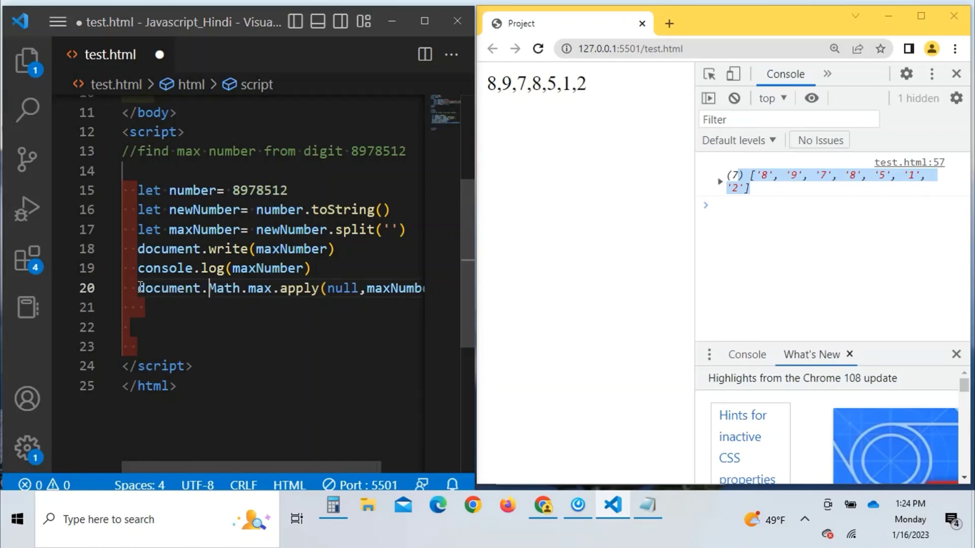
type("wr")
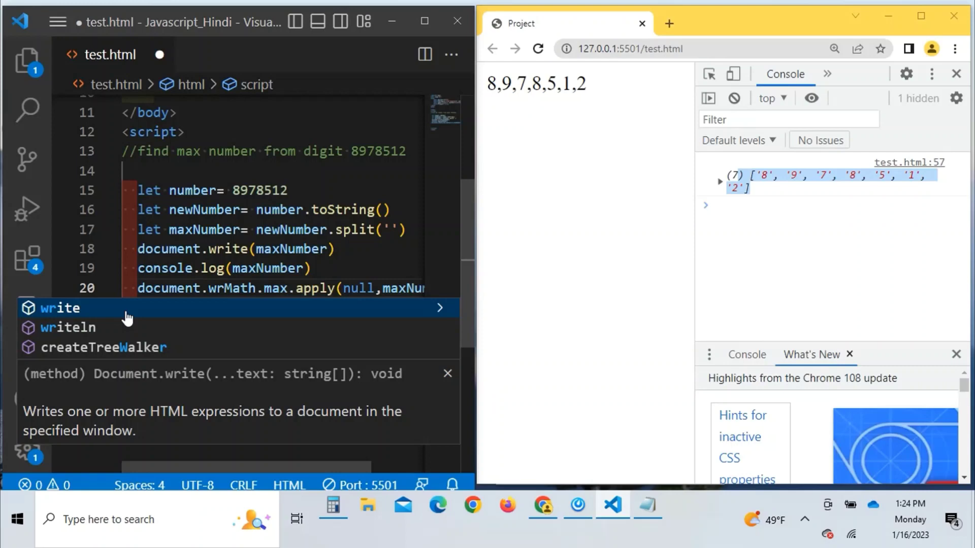
left_click(127, 313)
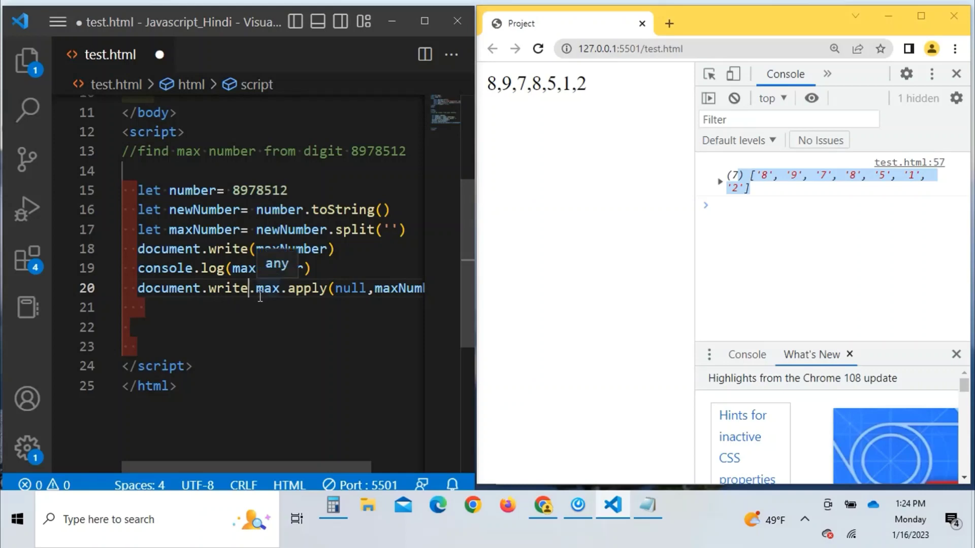
type("Mat")
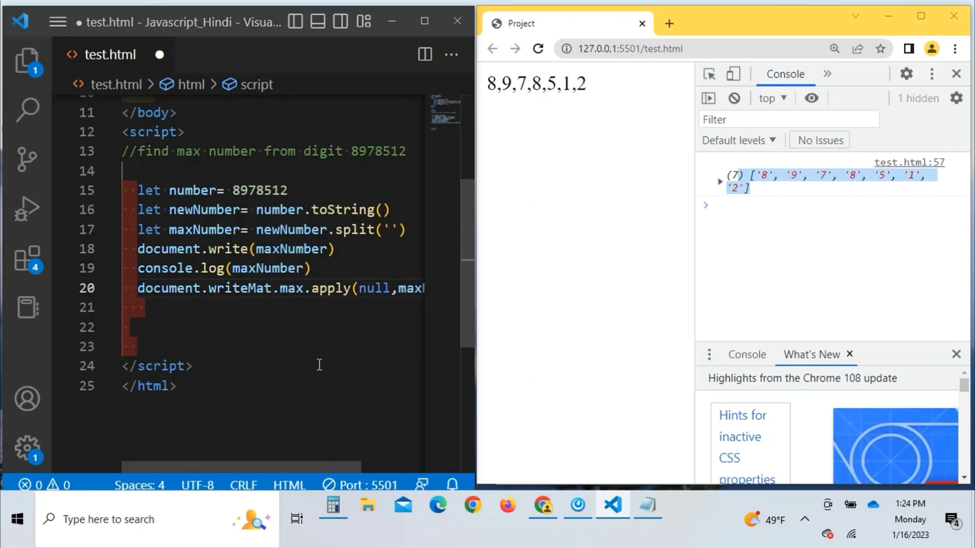
type("h")
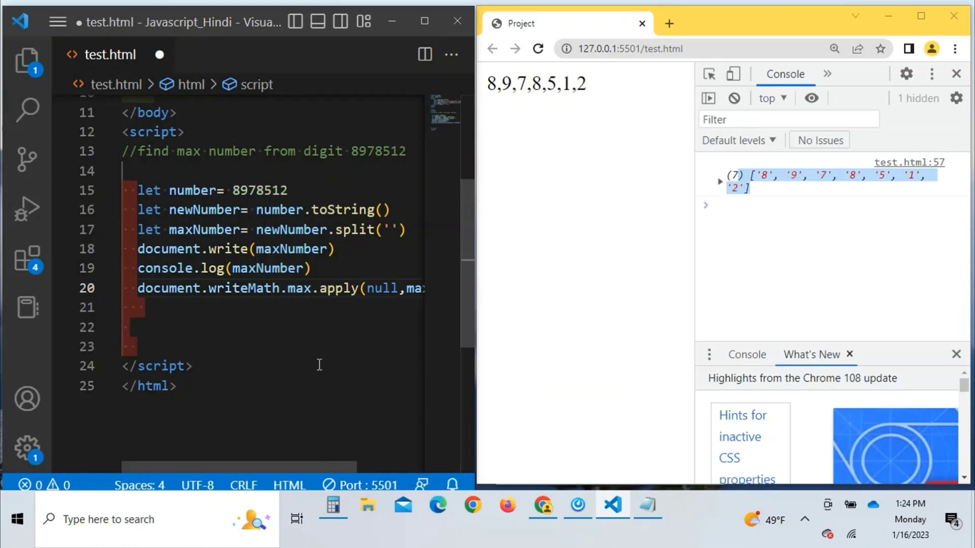
key("Left")
key("Left")
key("Left")
key("Left")
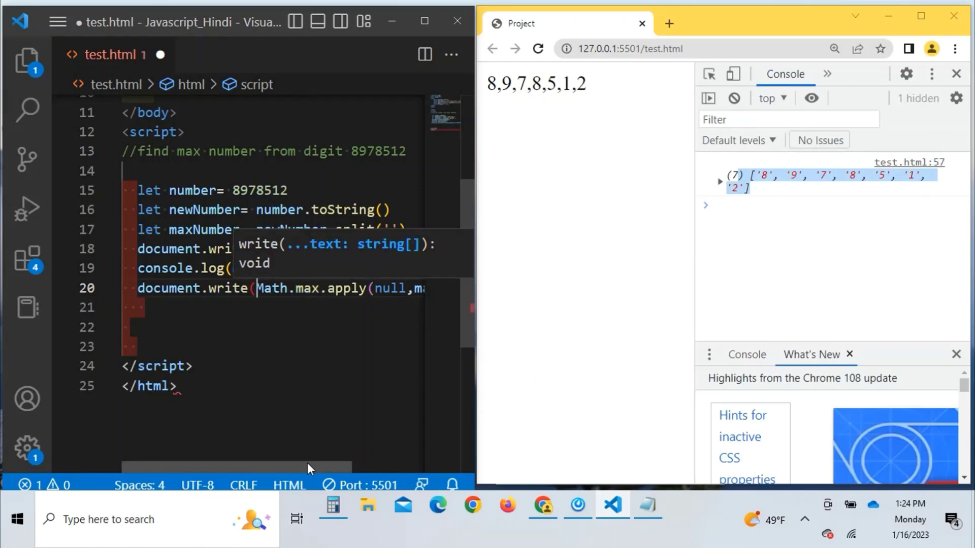
left_click_drag(307, 465, 393, 470)
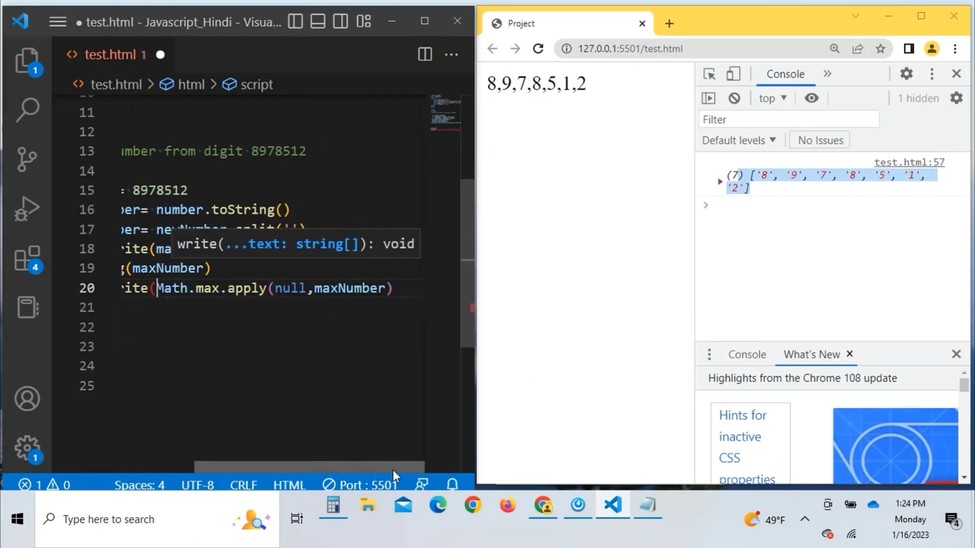
left_click(408, 292)
type(")")
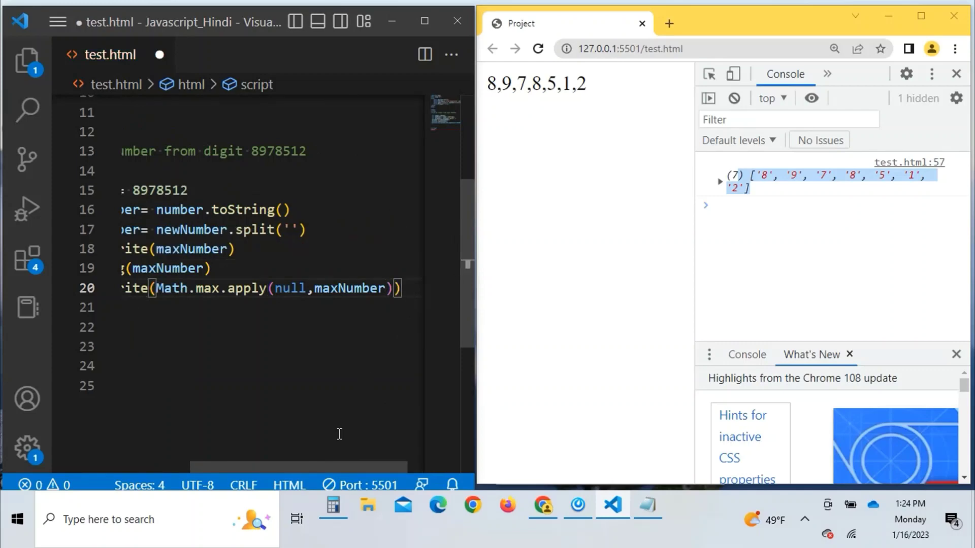
left_click_drag(327, 463, 268, 464)
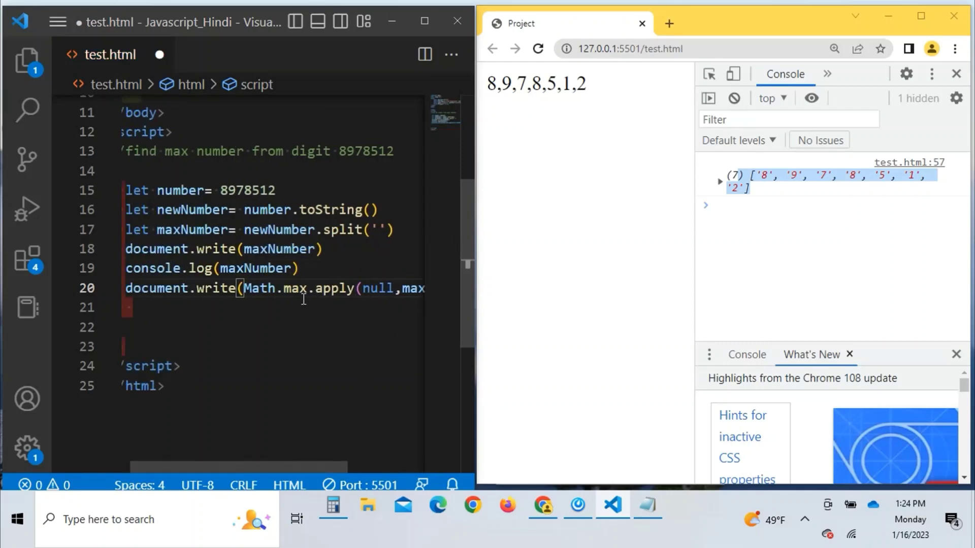
left_click_drag(335, 468, 253, 466)
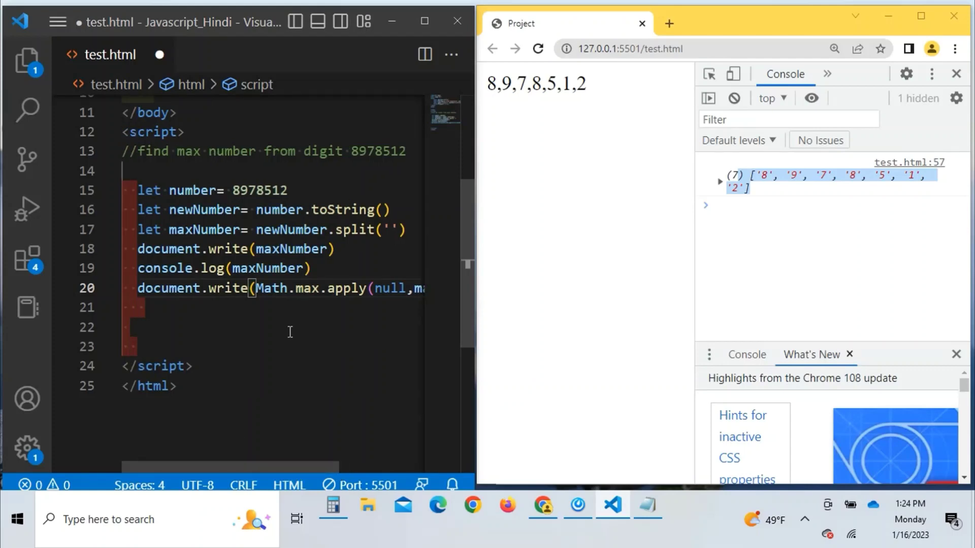
key("ctrl+s")
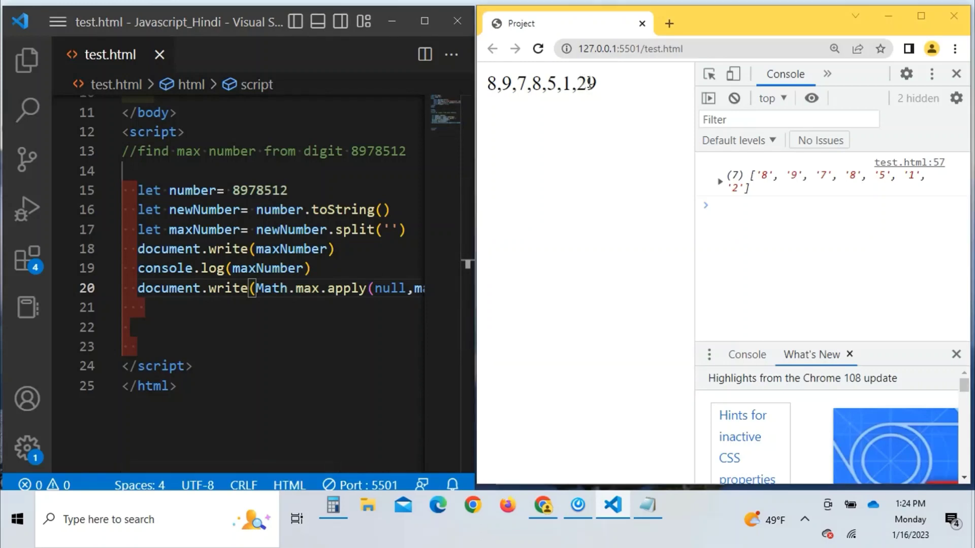
Step: Comment out lines 18–19 and save, leaving only 9 on the page
left_click_drag(588, 83, 598, 84)
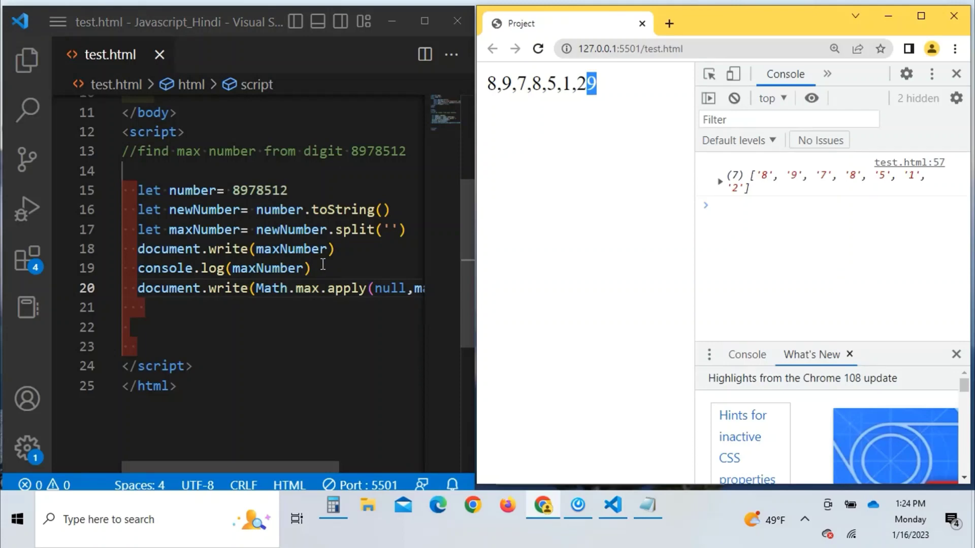
left_click_drag(324, 265, 138, 257)
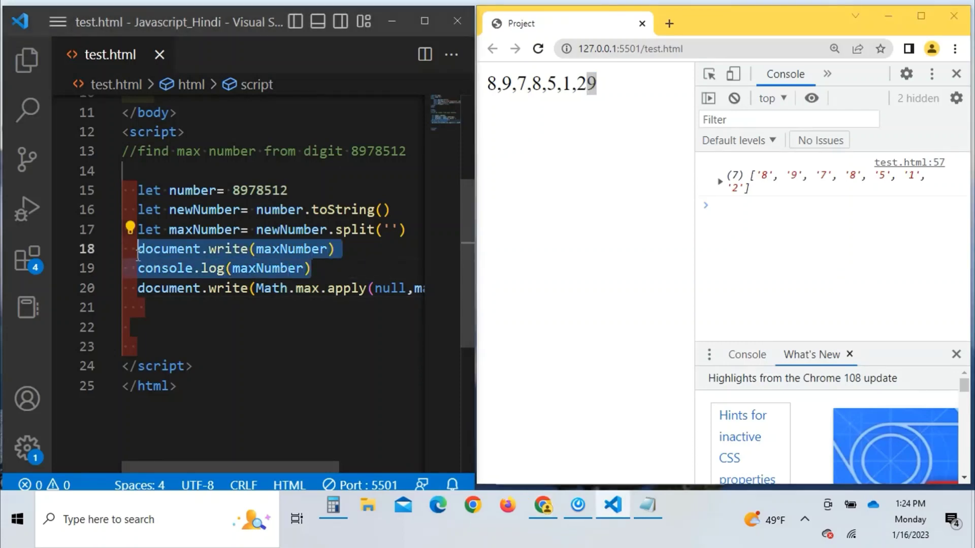
key("ctrl+slash")
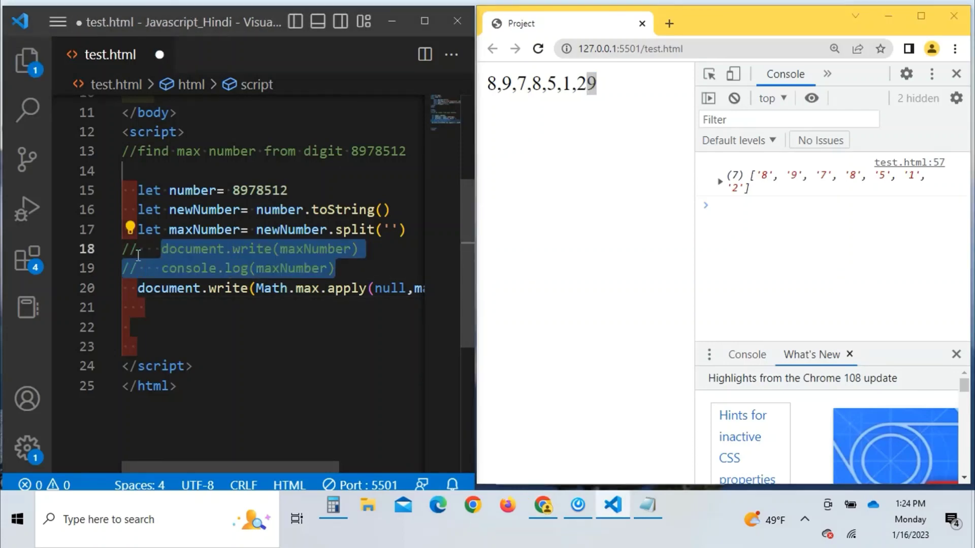
key("ctrl+s")
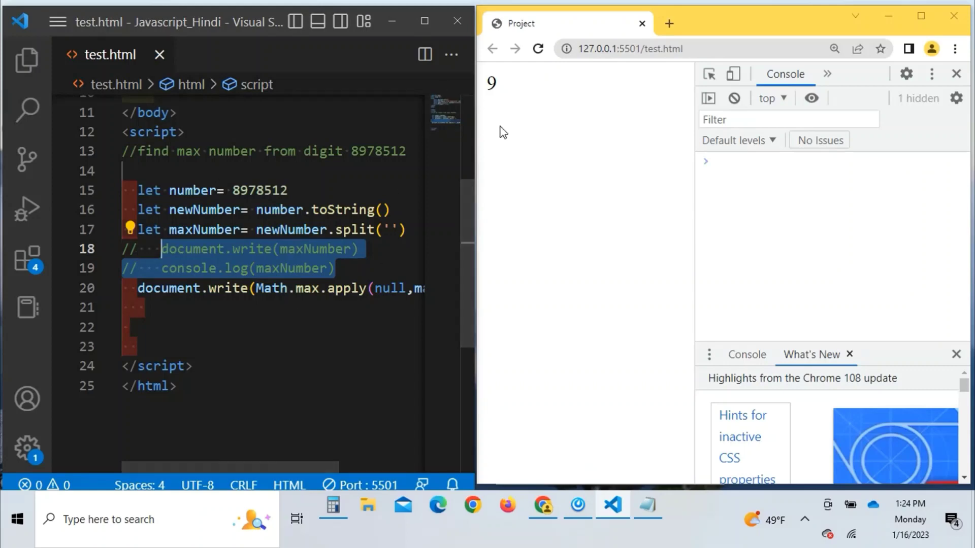
Step: Start a console.log( call on line 21
left_click(198, 315)
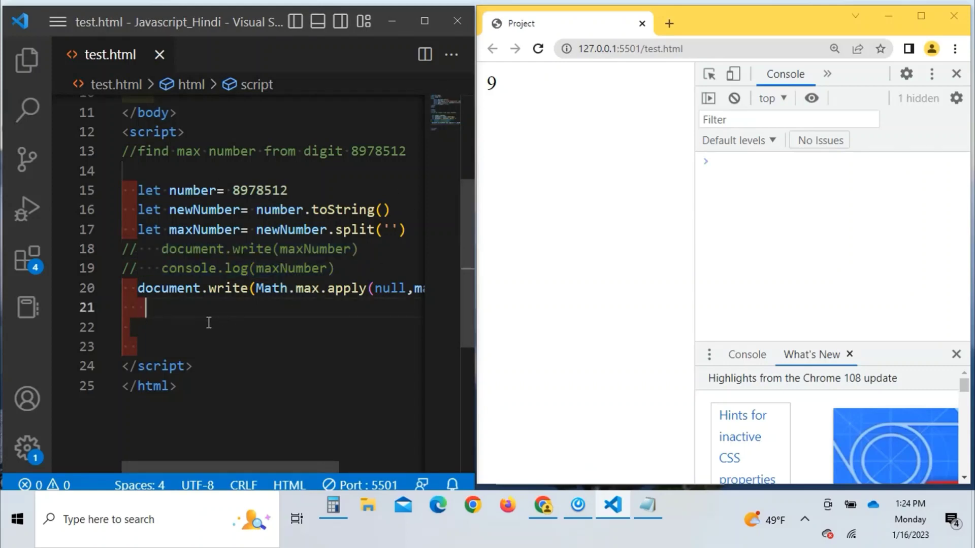
left_click(213, 324)
left_click(172, 312)
type("cons")
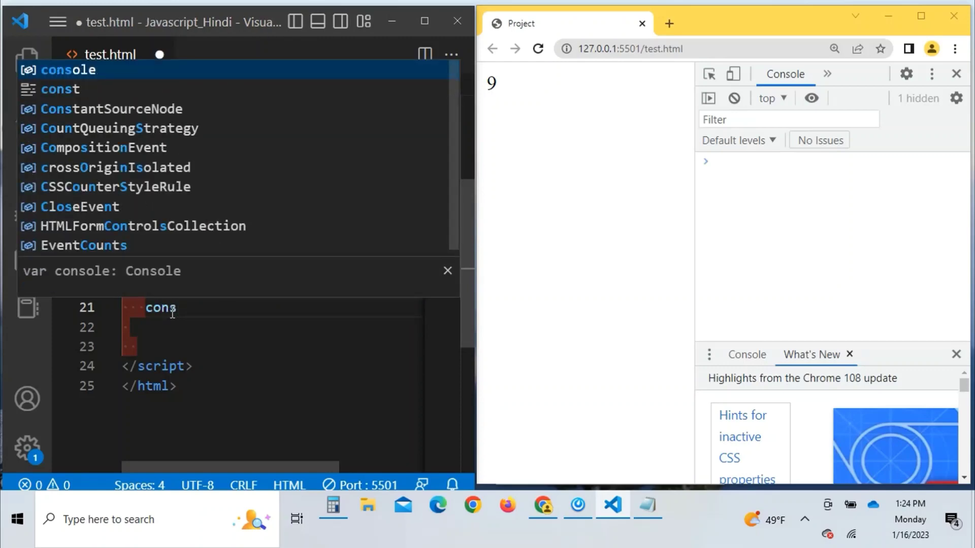
key("Return")
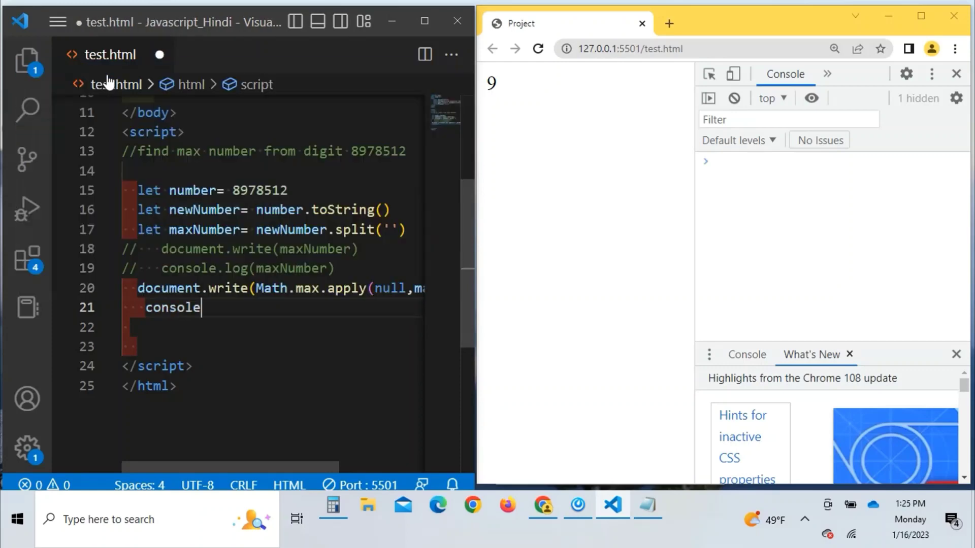
type(".log")
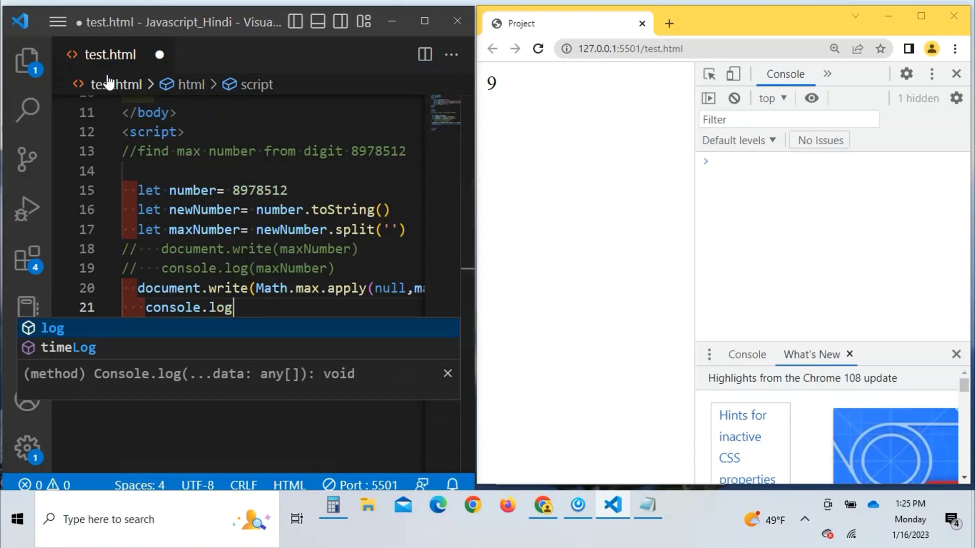
type("(")
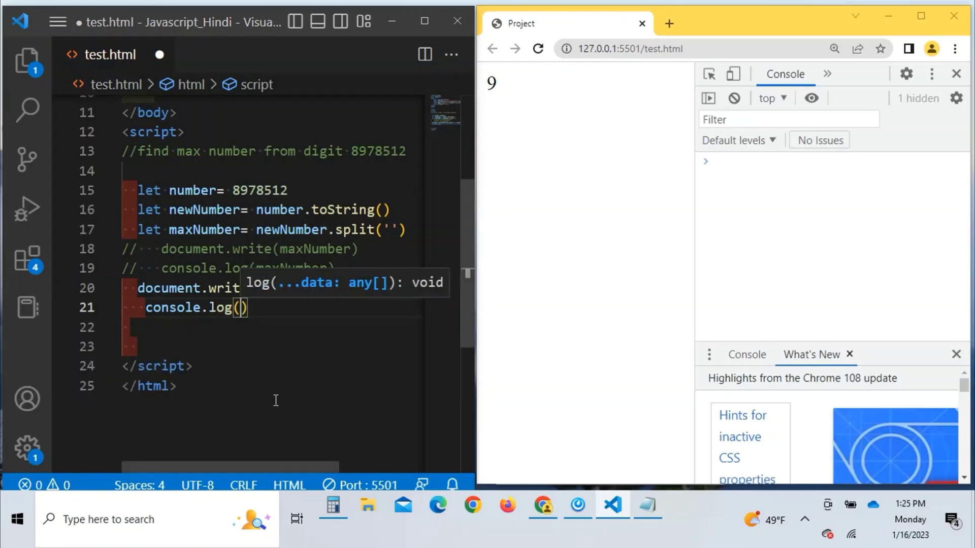
left_click(268, 439)
left_click_drag(272, 466, 347, 457)
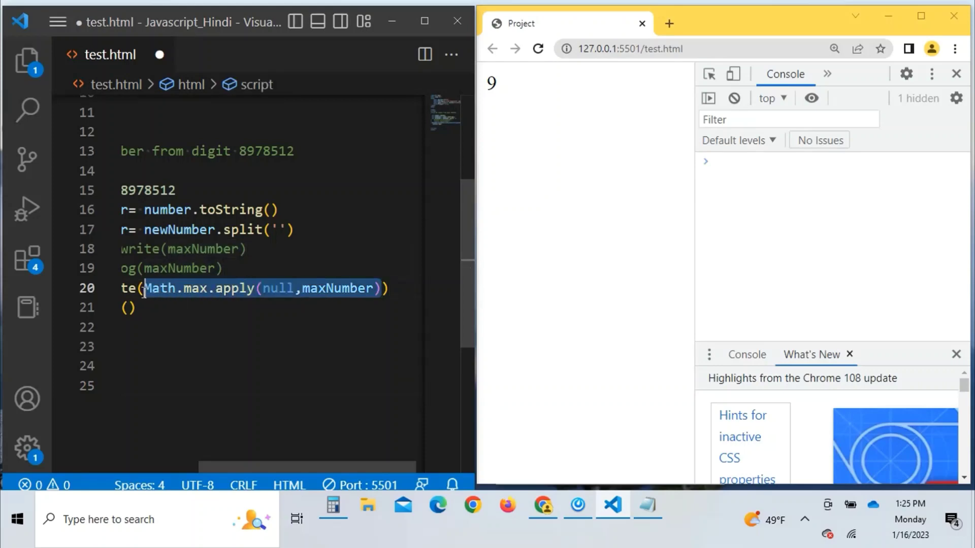
Step: Fill it with Math.max.apply(null,maxNumber), remove the extra bracket, and save so the console logs 9
left_click_drag(378, 289, 139, 292)
mouse_move(128, 289)
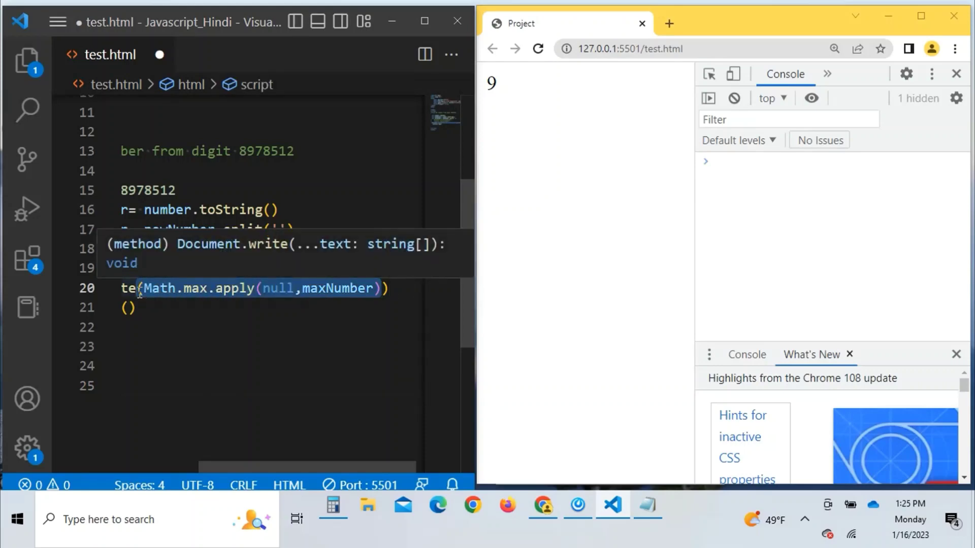
left_click_drag(138, 292, 127, 307)
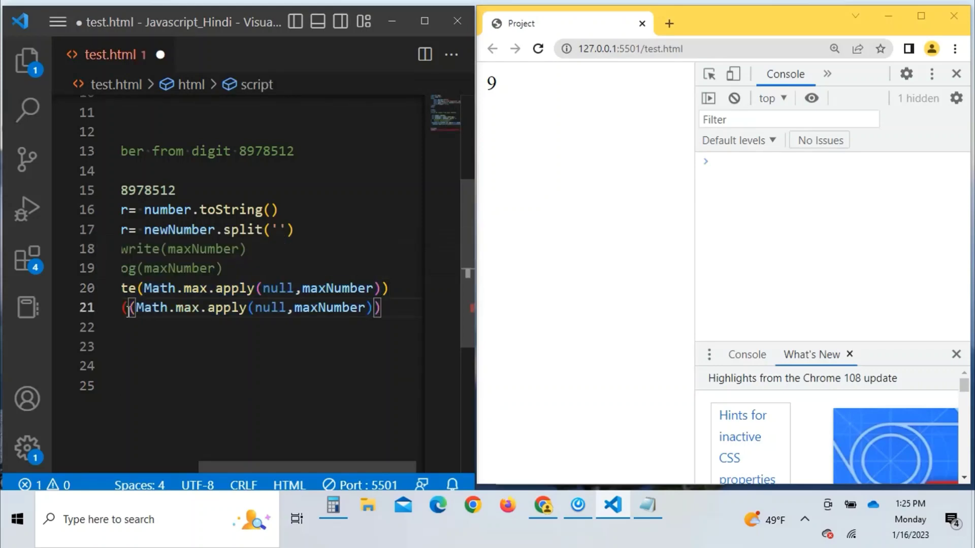
key("ctrl+s")
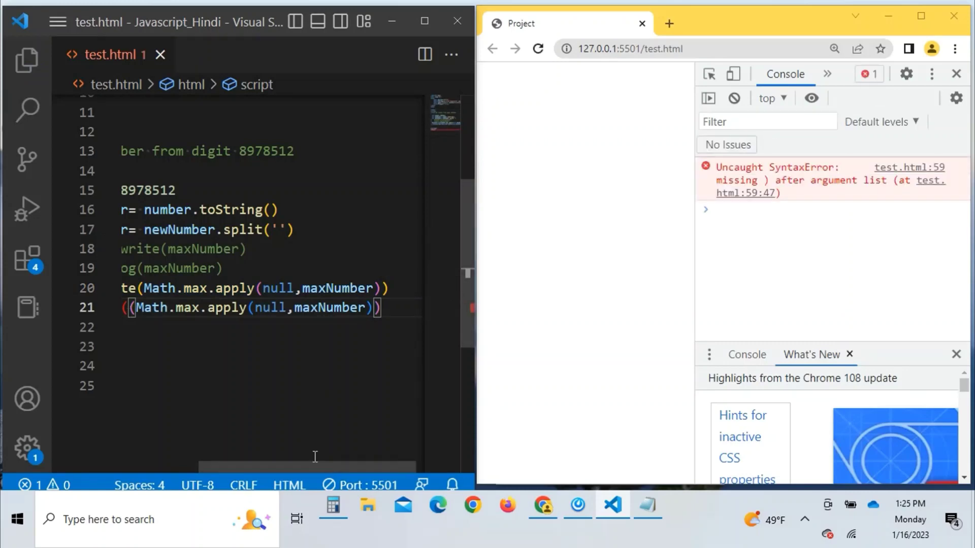
left_click_drag(331, 468, 283, 467)
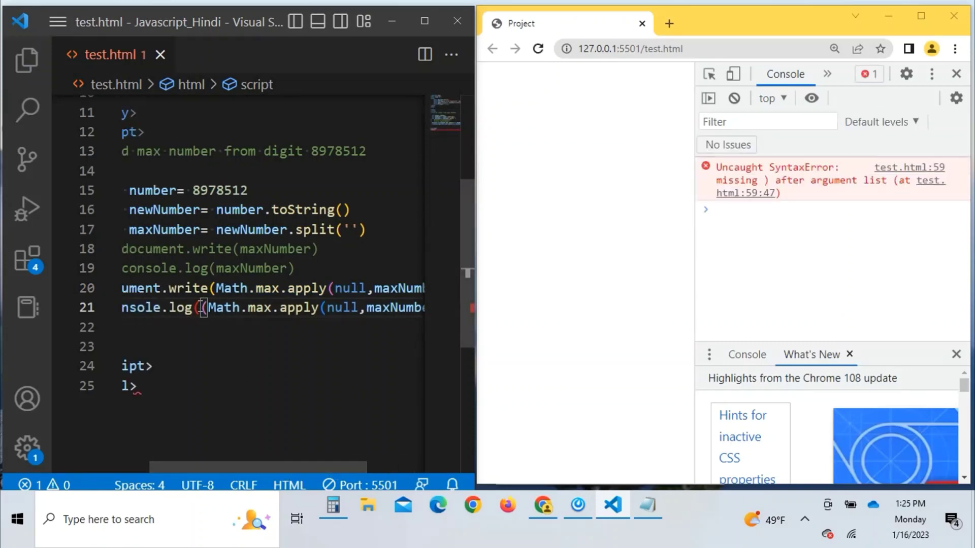
key("BackSpace")
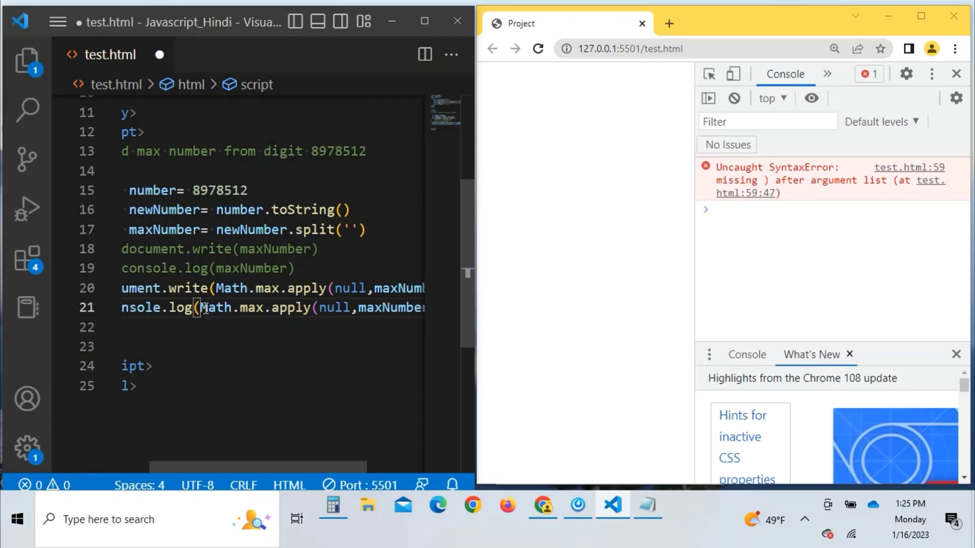
key("ctrl+s")
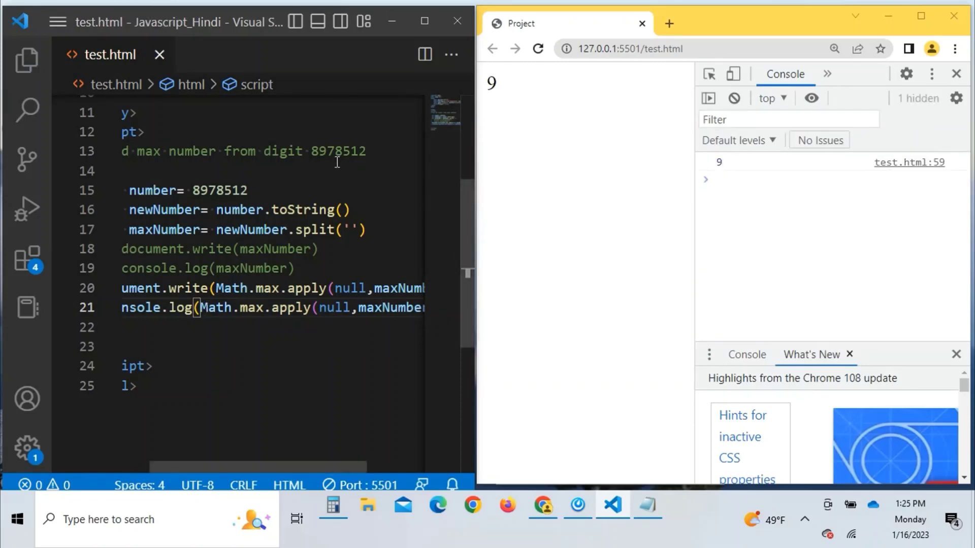
Step: Remove the 9 so number is 878512, save, and confirm the page shows 8
left_click(209, 190)
key("BackSpace")
key("ctrl+s")
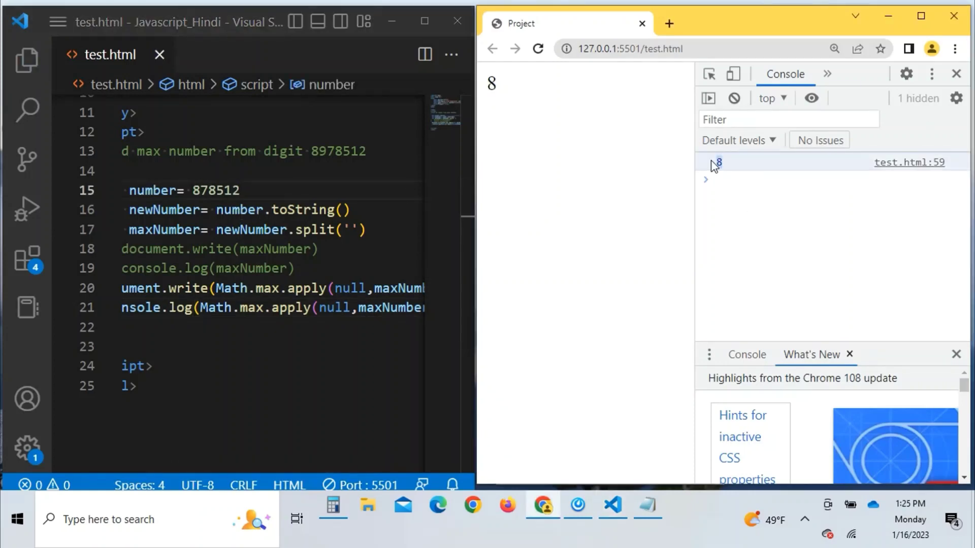
left_click_drag(505, 91, 489, 84)
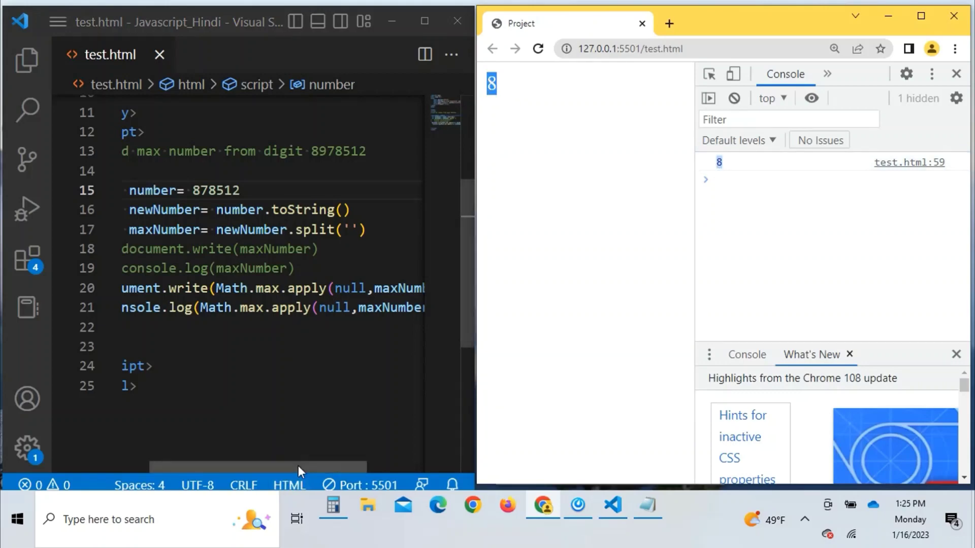
left_click_drag(298, 467, 260, 472)
scroll(259, 465, "right", 1)
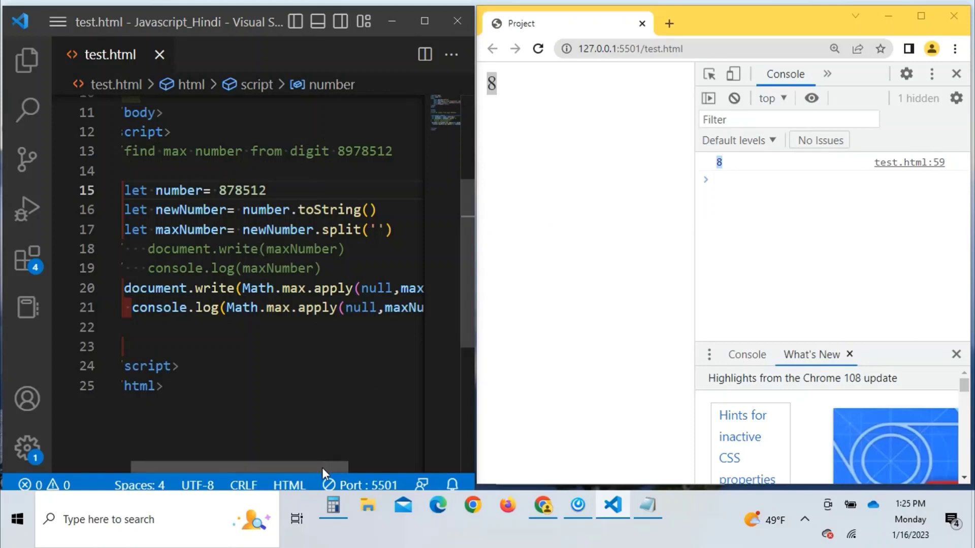
left_click_drag(323, 468, 344, 466)
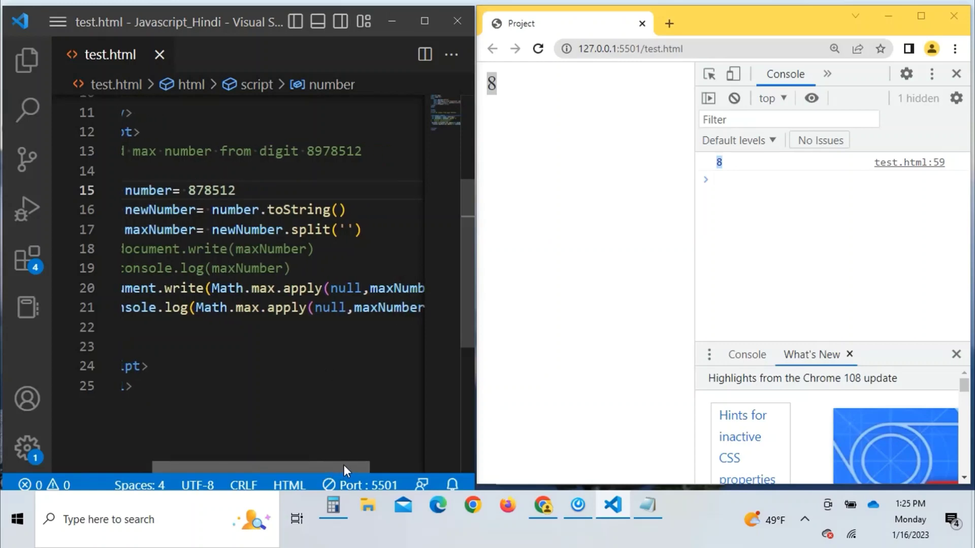